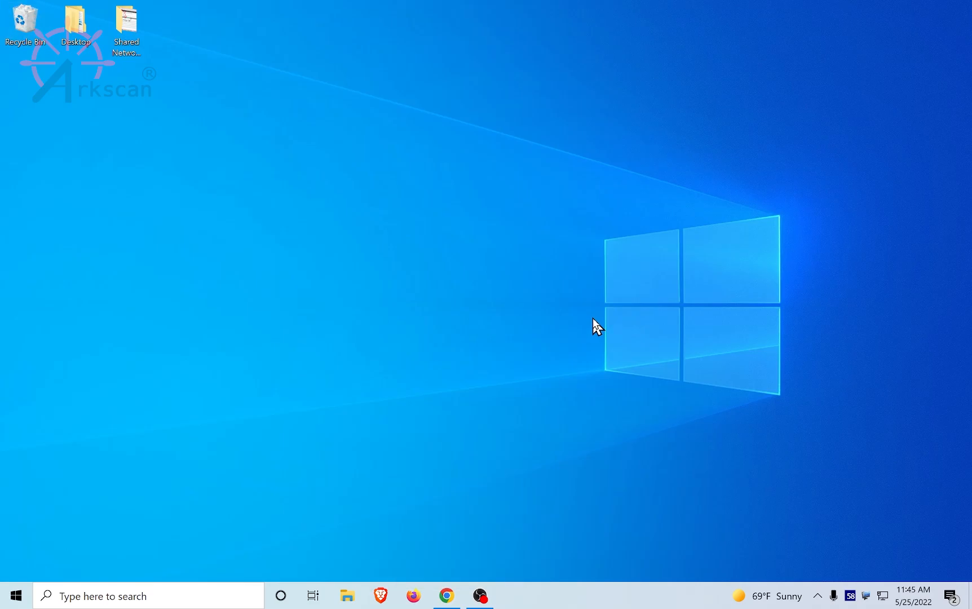
- In Chrome, get the WiFi diagnostic tool archive from the Windows section of the Arkscan driver page
click(447, 599)
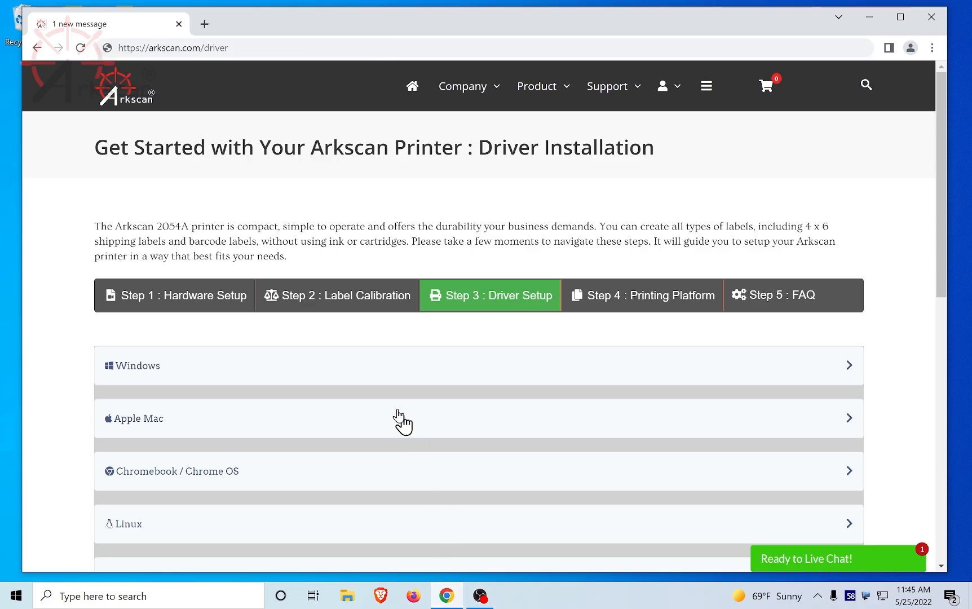
click(185, 375)
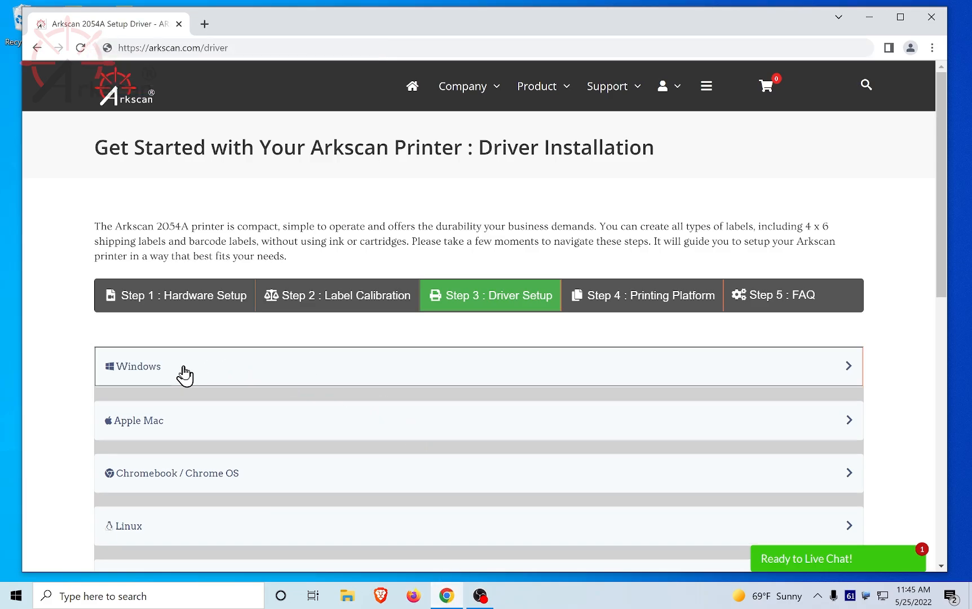
drag(943, 206, 943, 241)
click(215, 412)
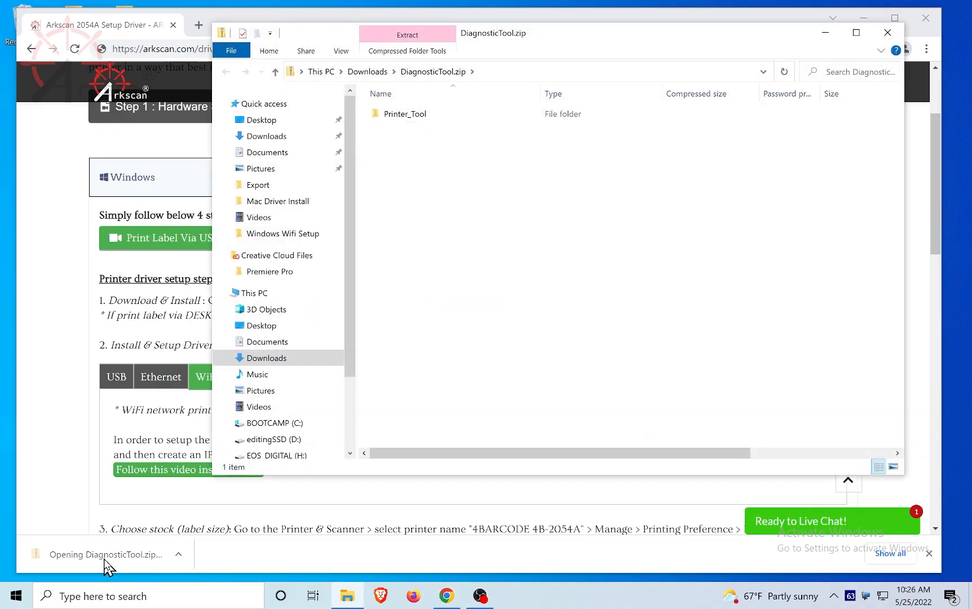
- Extract the Printer_Tool folder from DiagnosticTool.zip onto the desktop and close the archive window
click(863, 18)
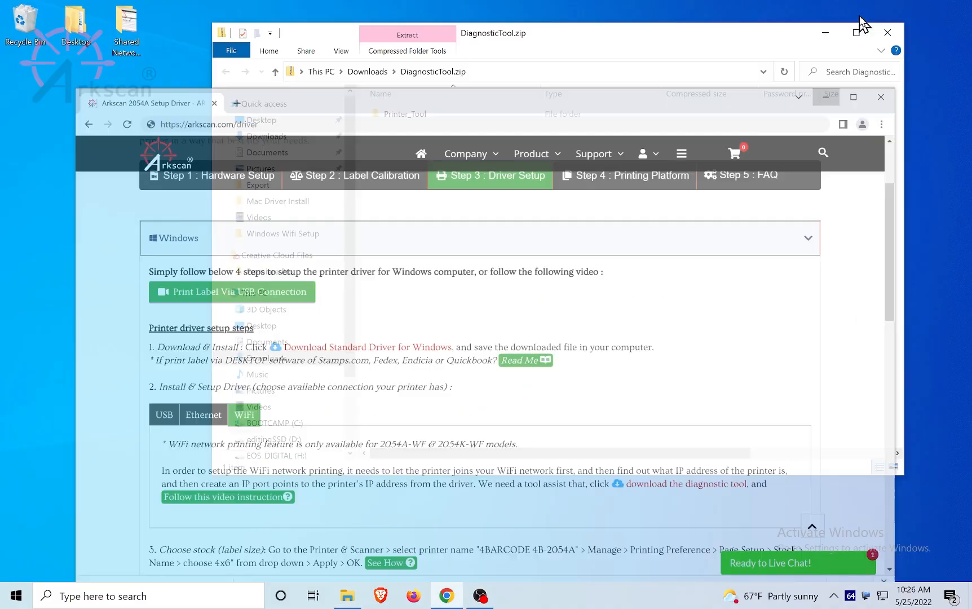
drag(611, 46, 503, 113)
drag(306, 193, 837, 347)
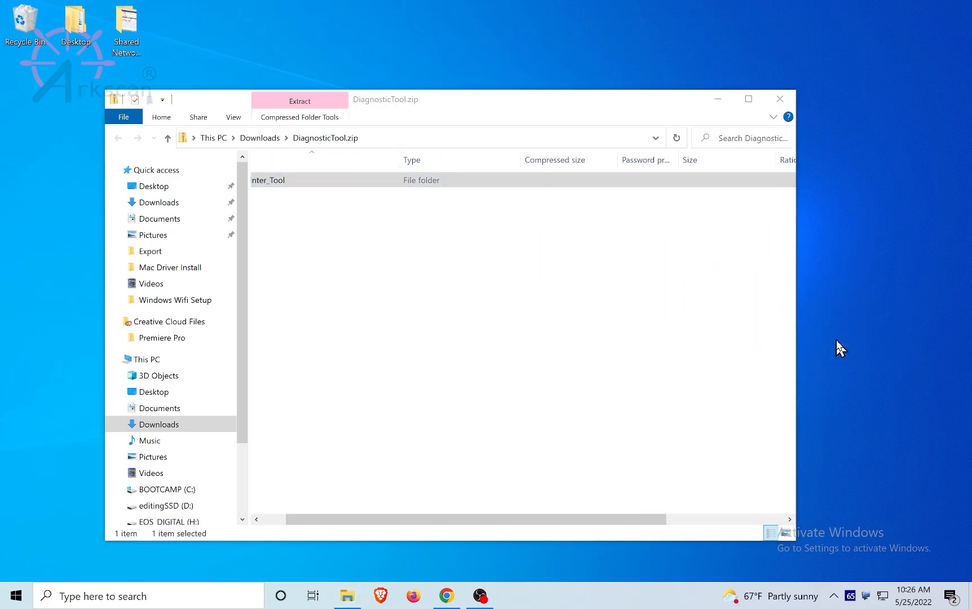
click(783, 102)
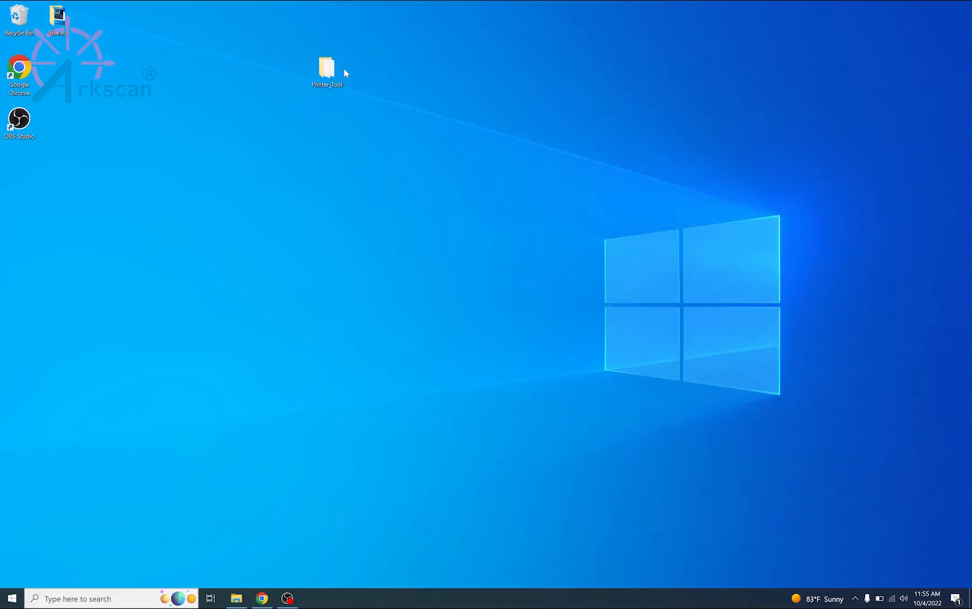
- Run PrinterTool from the Printer_Tool folder, allowing it past SmartScreen, and install the required .NET Framework 3.5 feature
double_click(326, 67)
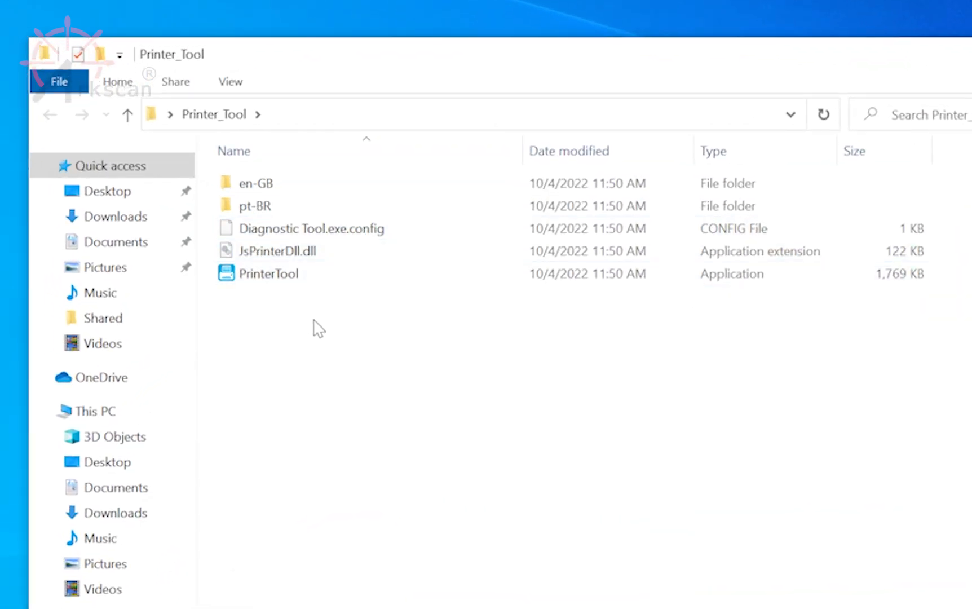
click(270, 265)
double_click(269, 264)
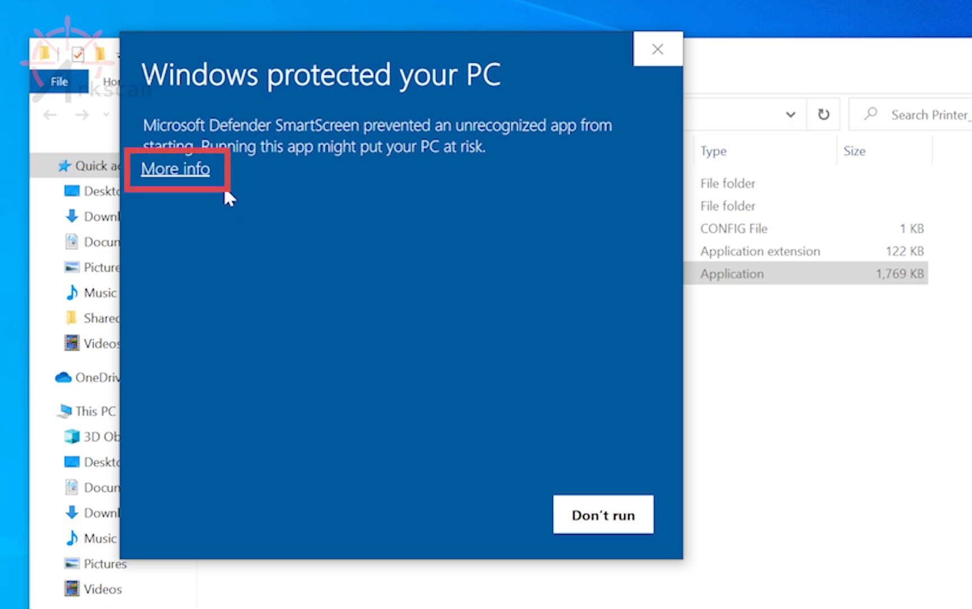
click(198, 170)
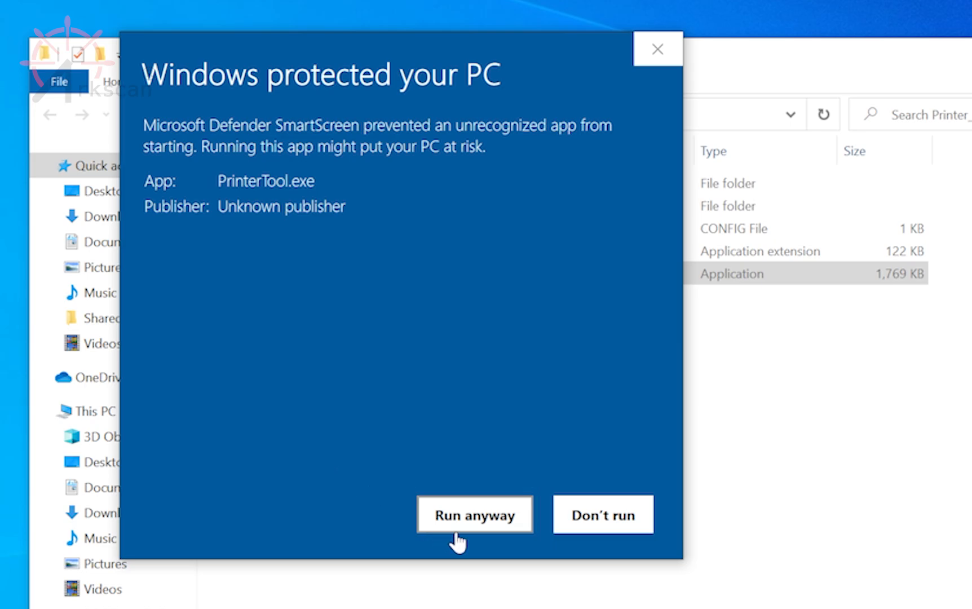
click(484, 524)
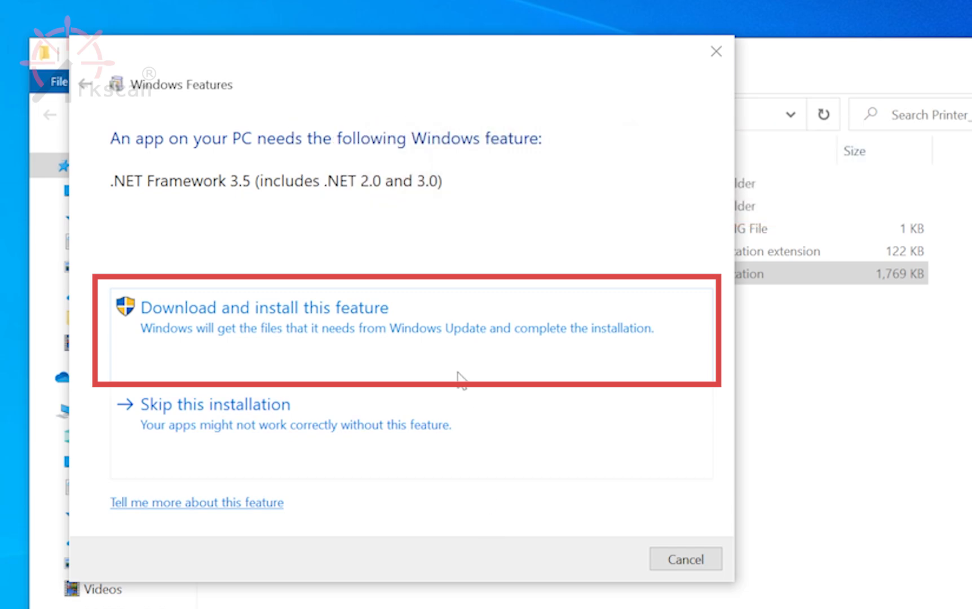
click(441, 332)
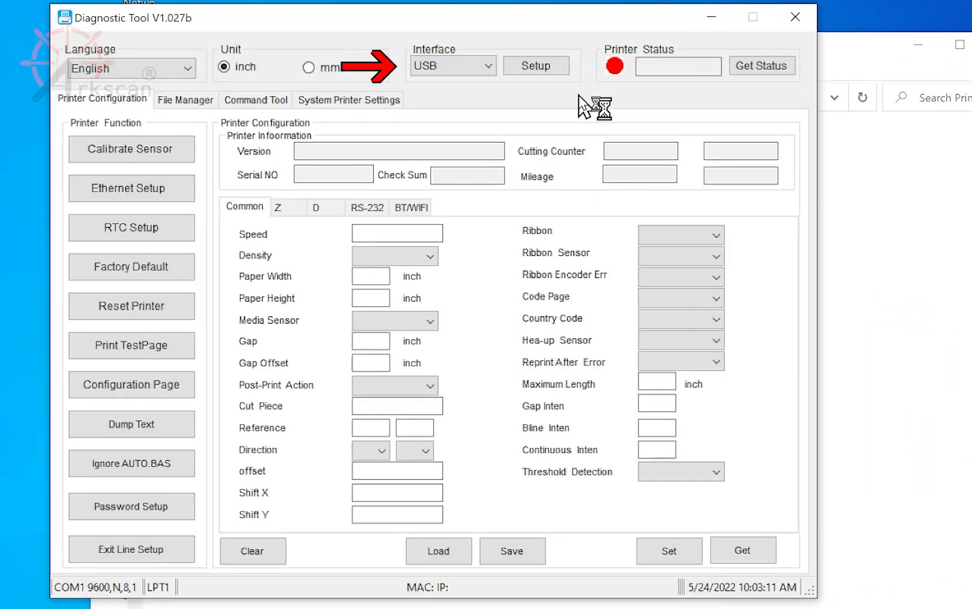
- Set the Diagnostic Tool's interface to USB and get the printer's status
click(491, 69)
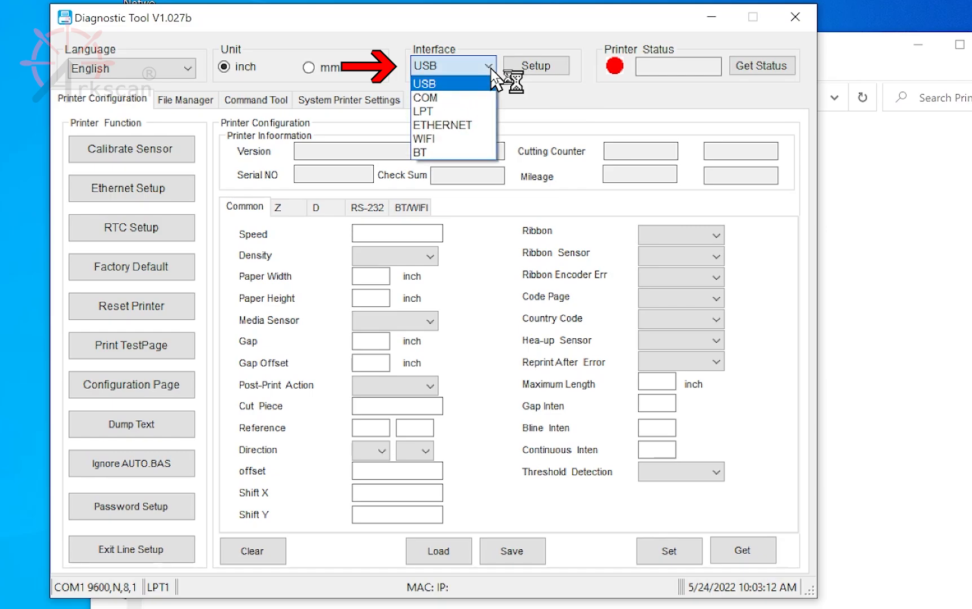
click(444, 84)
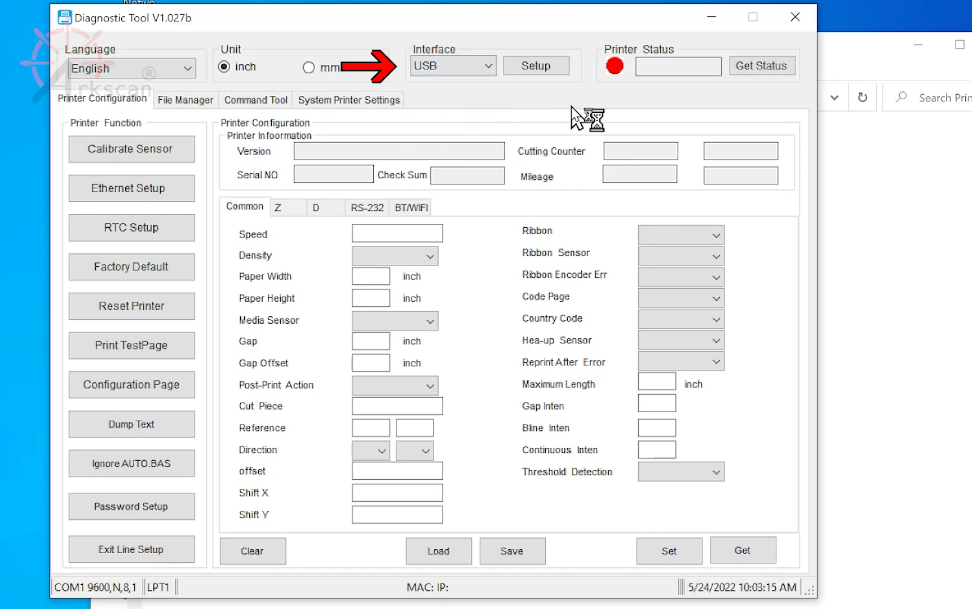
click(775, 69)
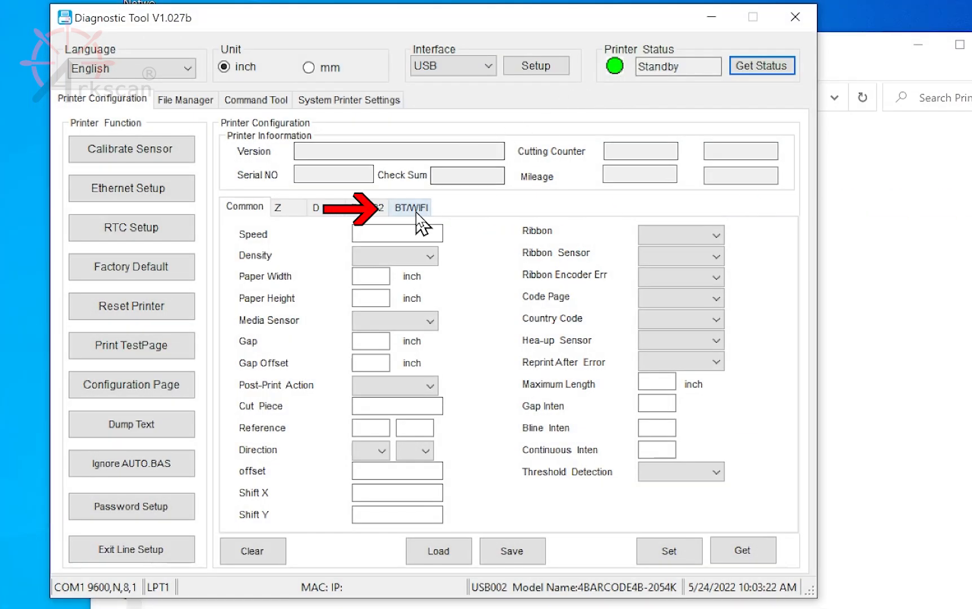
- Connect the printer to the Your_Wifi_Name network in the BT/WIFI settings, entering the WiFi password as the STA PIN
click(417, 211)
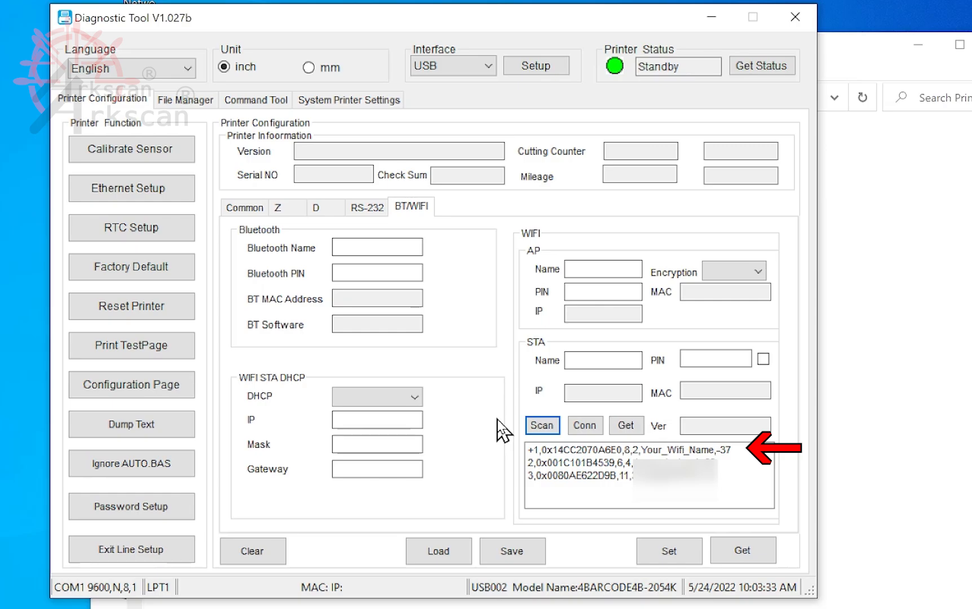
click(629, 451)
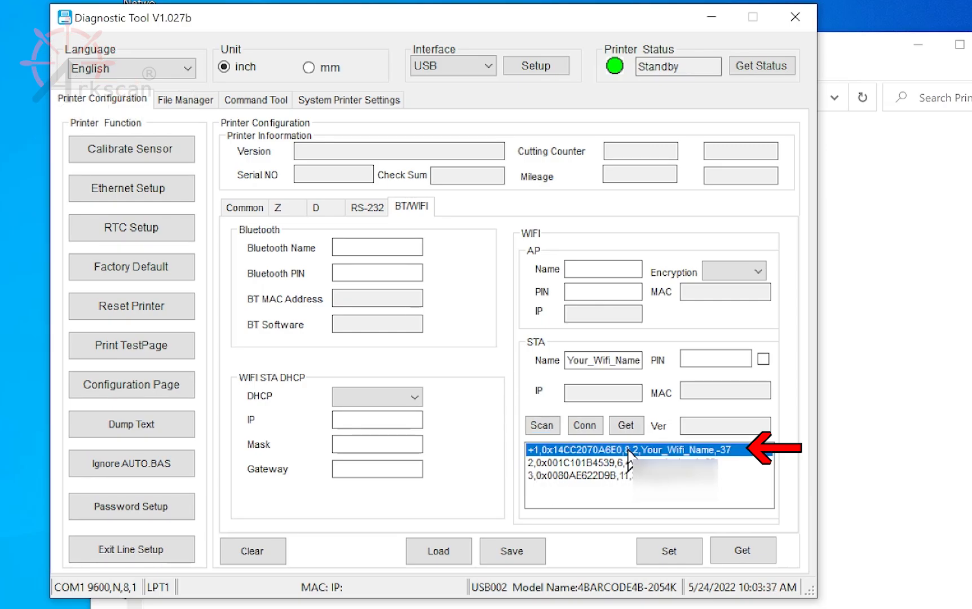
click(722, 361)
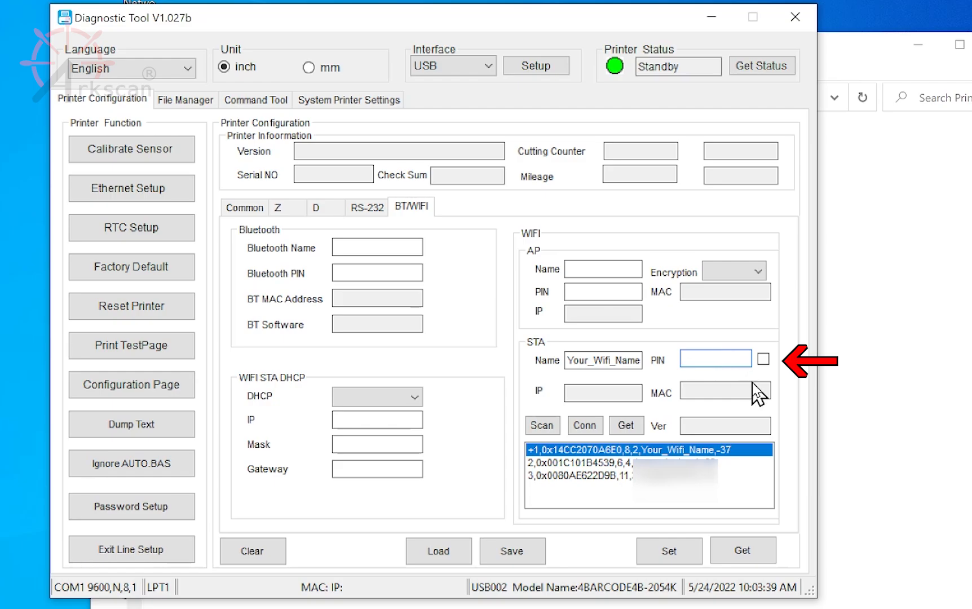
text(12)
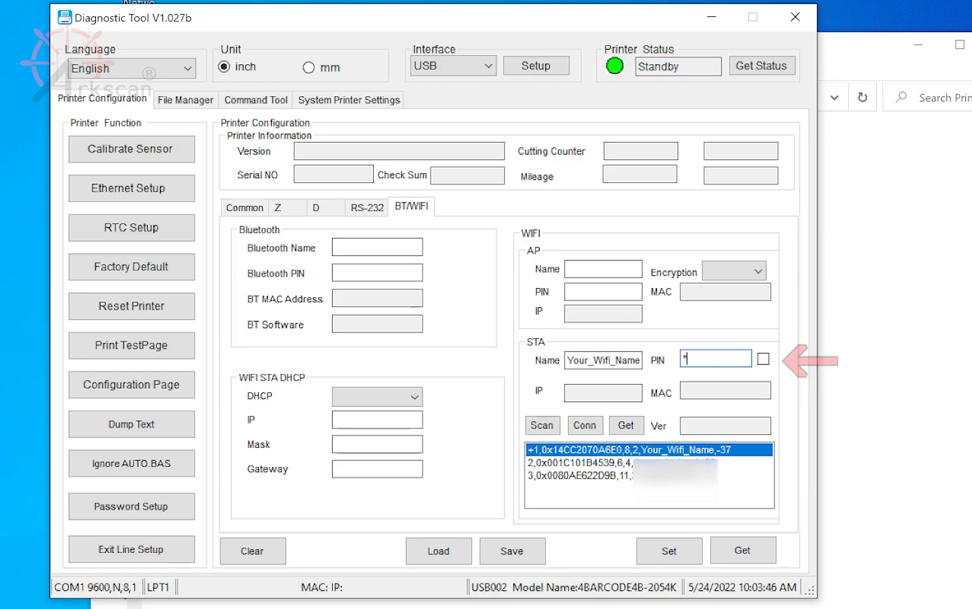
text(345678)
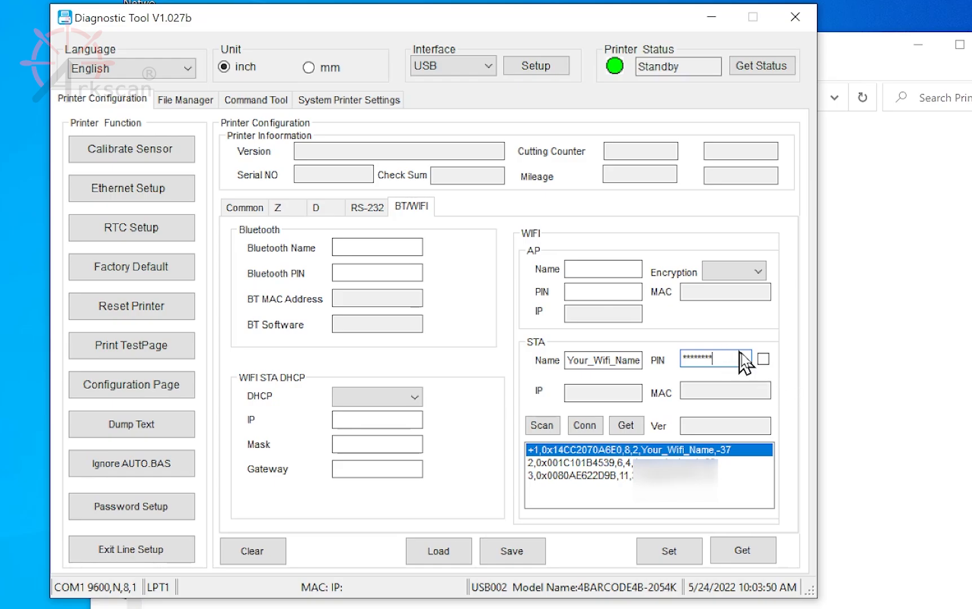
click(763, 359)
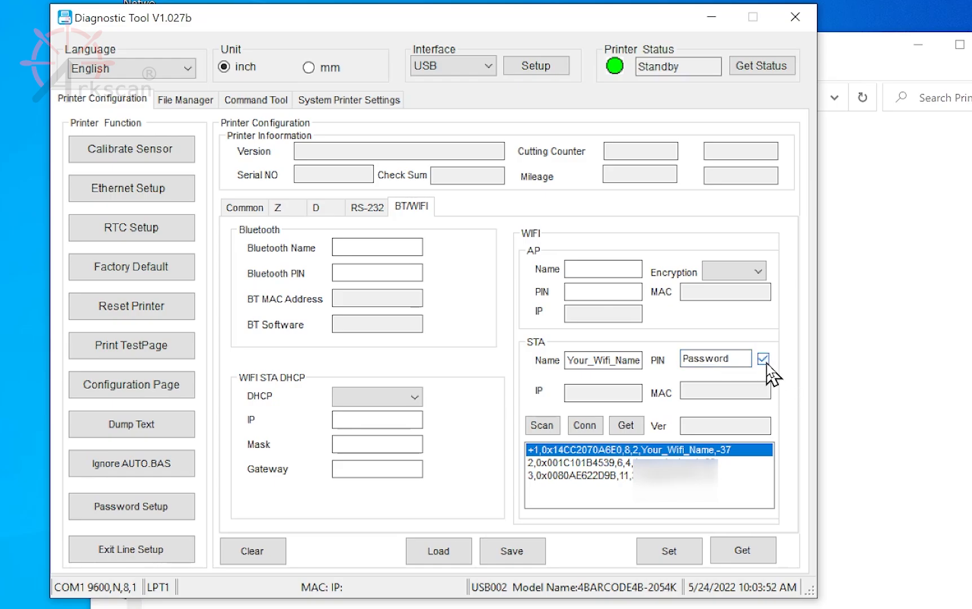
click(764, 360)
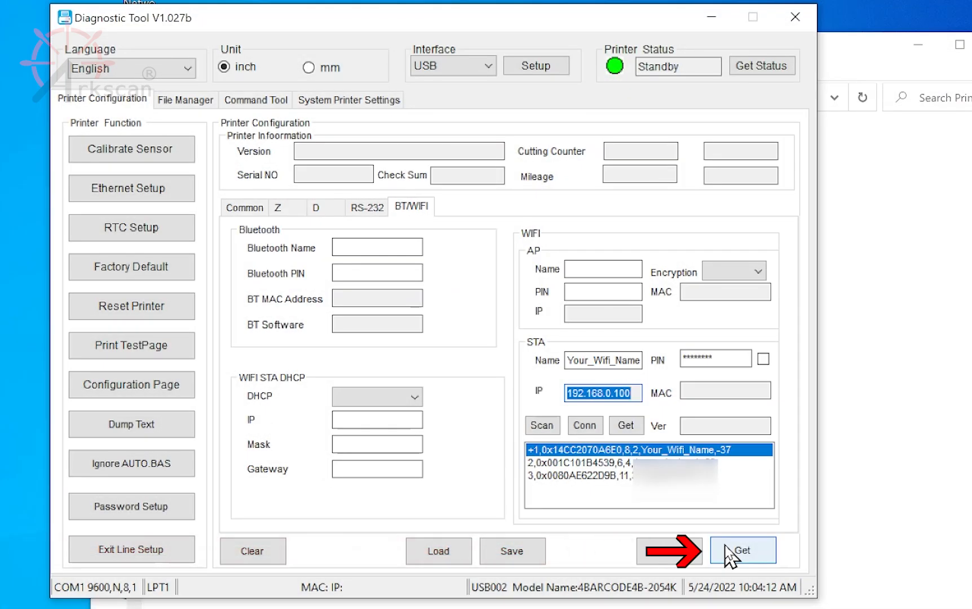
- Read the printer's configuration, then set WIFI STA DHCP to OFF with IP 192.168.0.100 and apply it to the printer
click(725, 545)
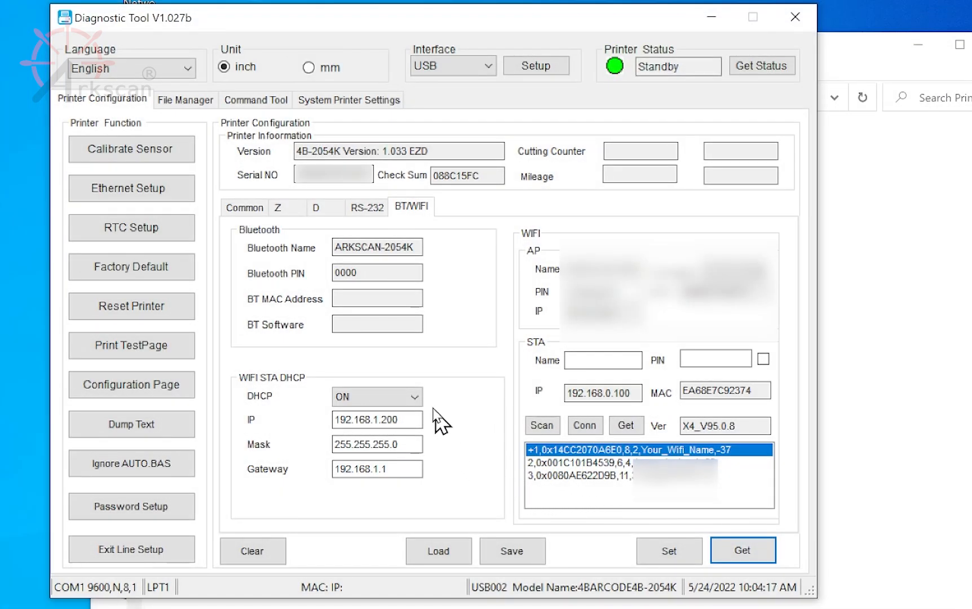
click(416, 396)
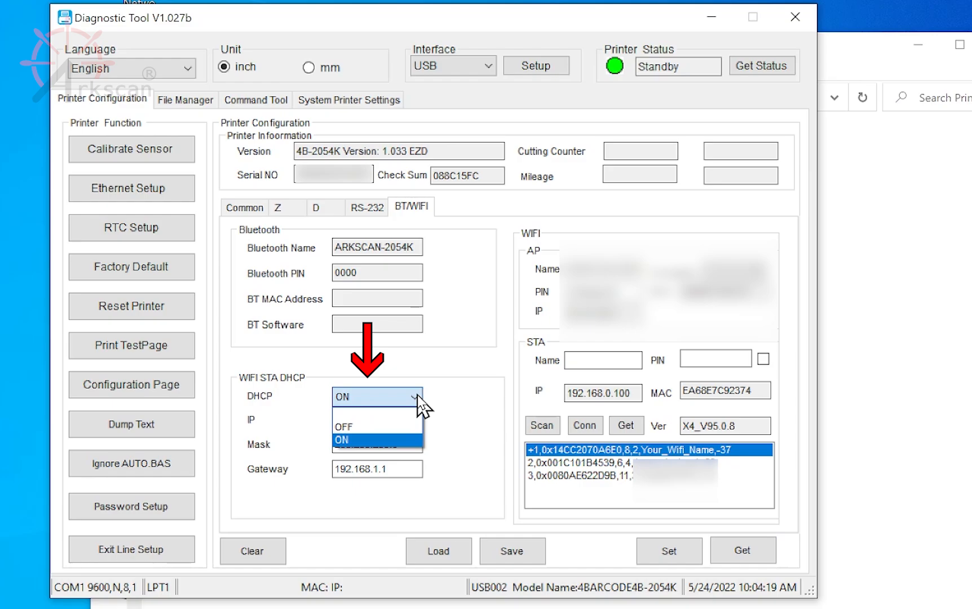
click(388, 427)
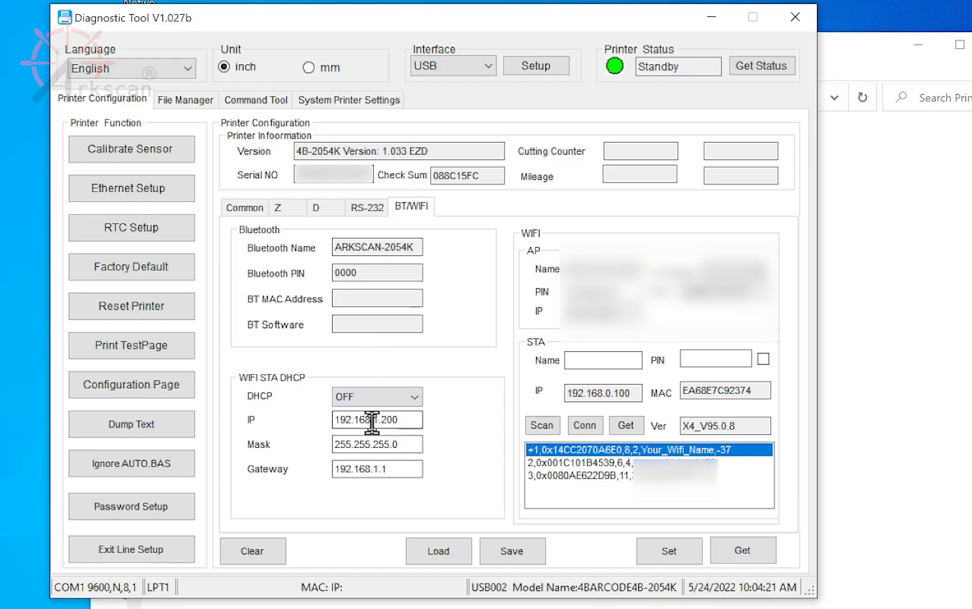
double_click(415, 420)
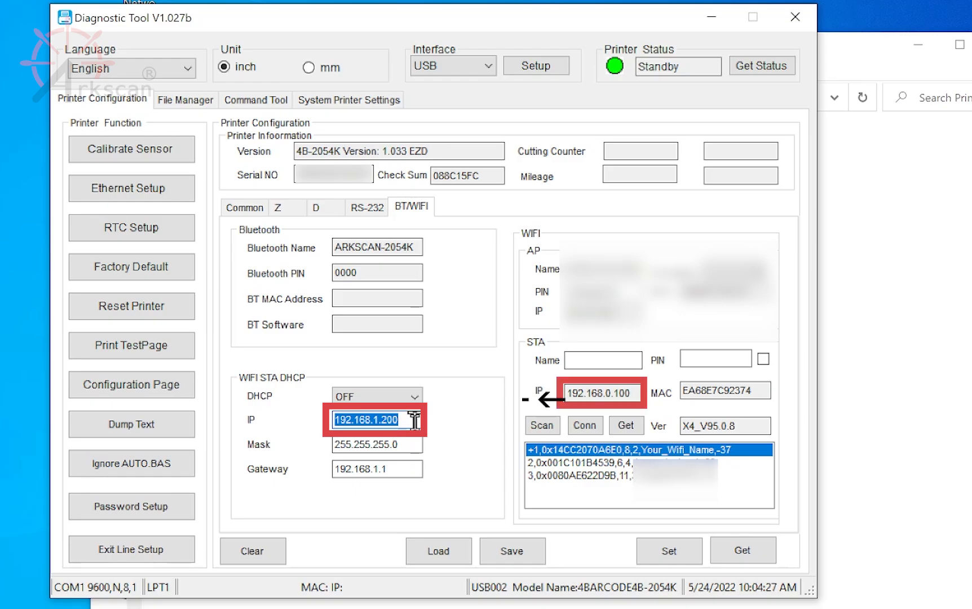
text(192.168.0.100)
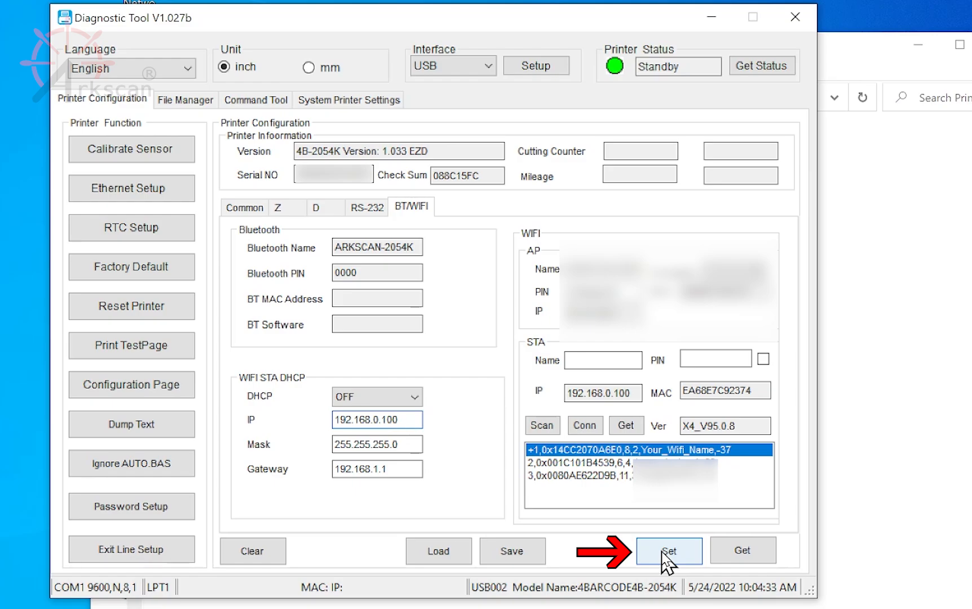
click(667, 555)
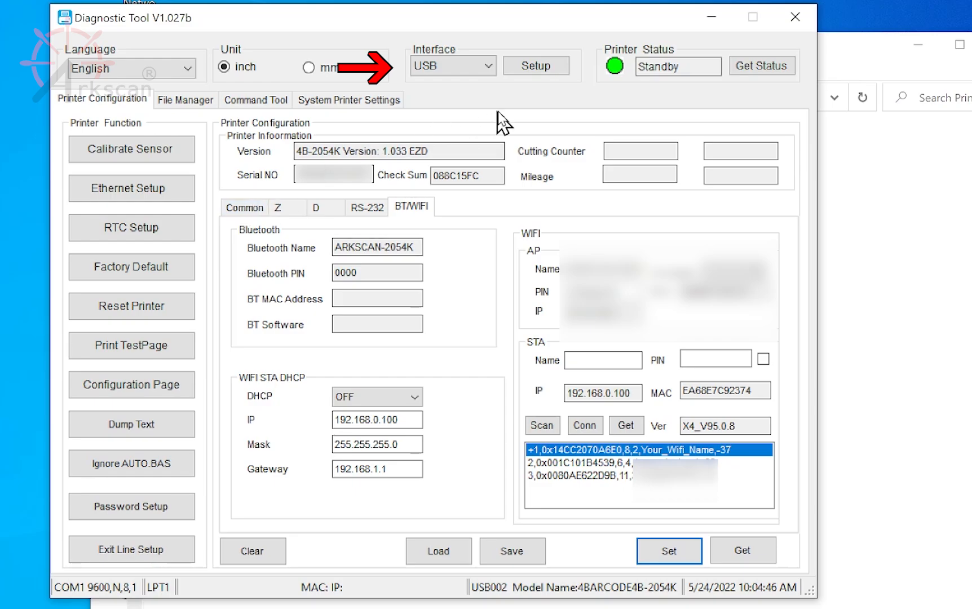
- Switch the interface to WIFI and choose the discovered 4B-2054K printer at 192.168.0.100, port 9100, in its TCP/IP setup
click(486, 66)
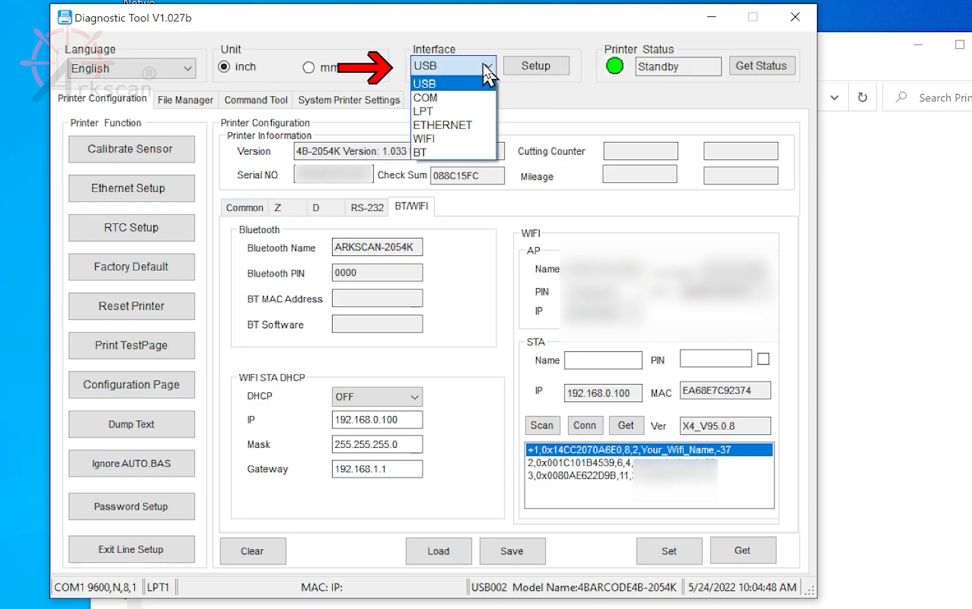
click(438, 139)
click(535, 66)
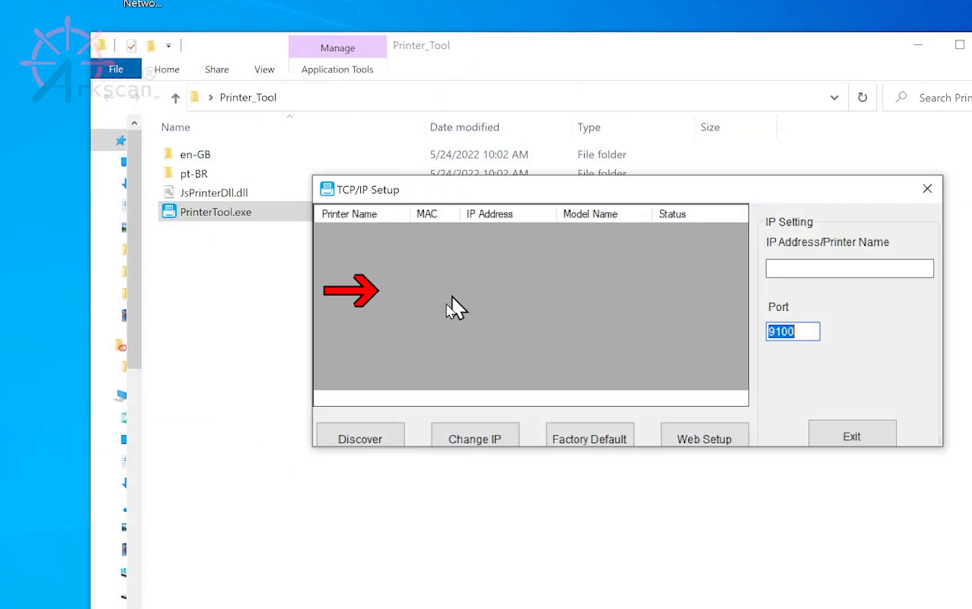
click(363, 437)
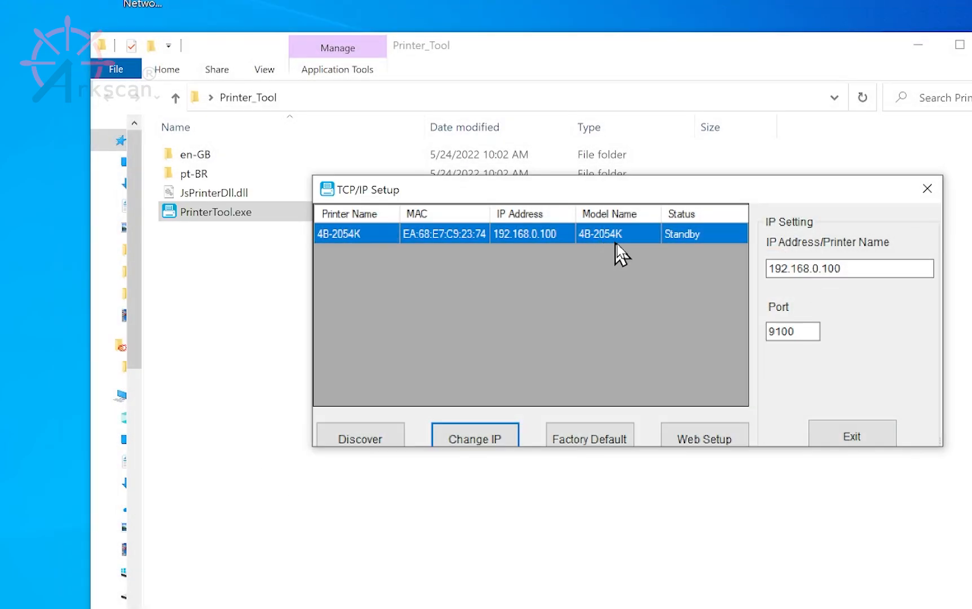
click(846, 438)
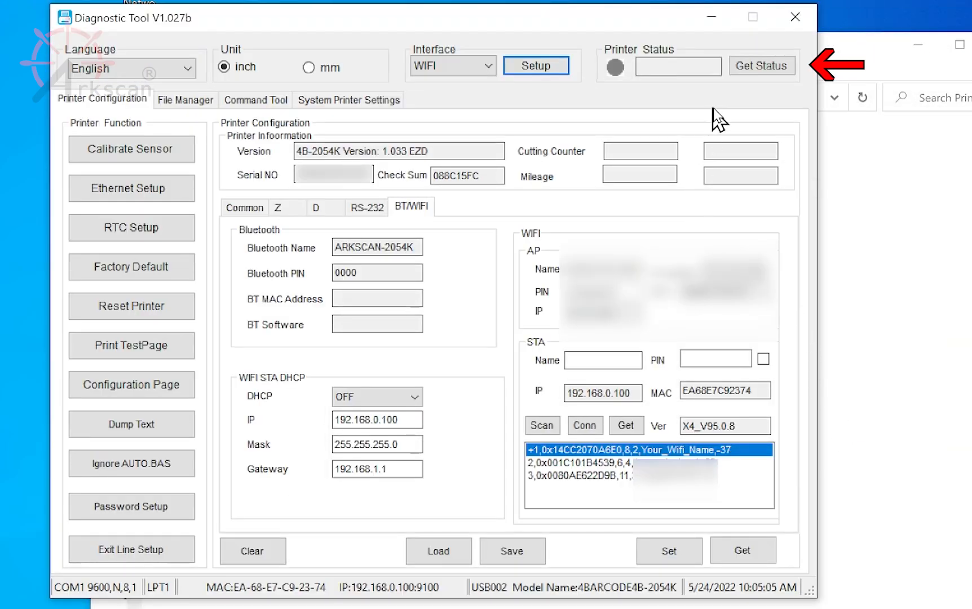
- Get the printer's status over WiFi and close the Diagnostic Tool
click(763, 67)
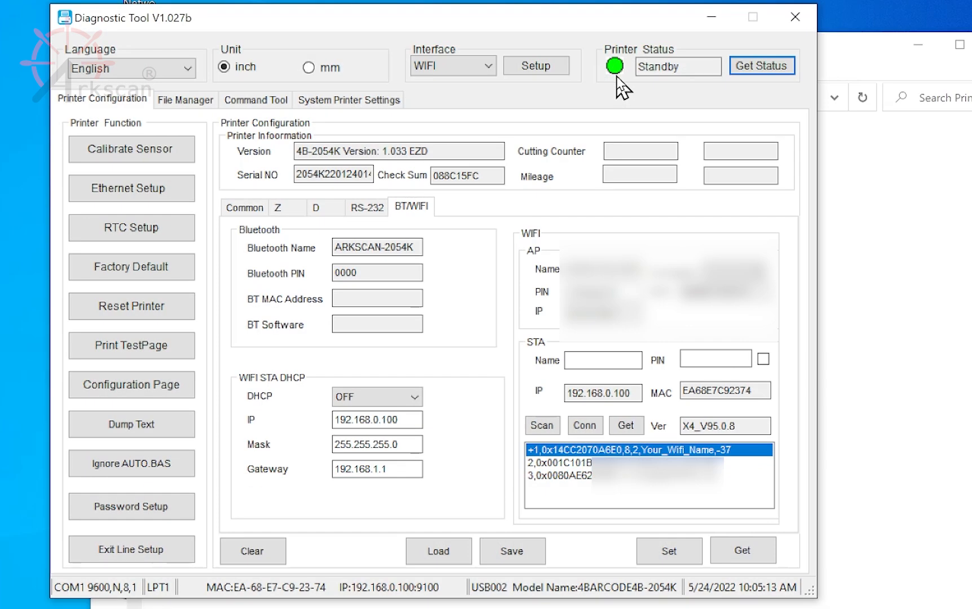
click(795, 18)
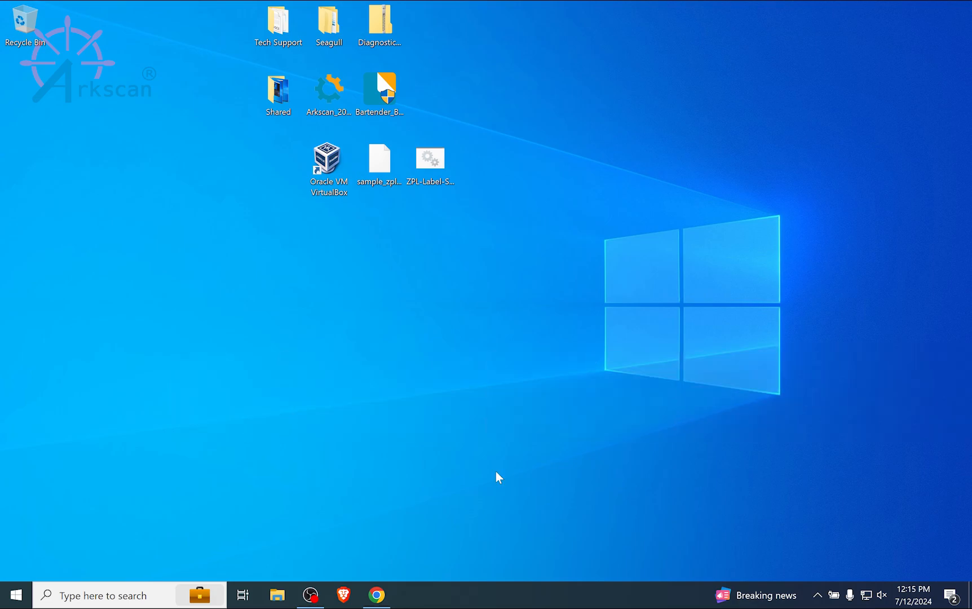
- Switch to Chrome and download the Windows driver installer from the Windows section of Arkscan's Driver Setup page
click(376, 603)
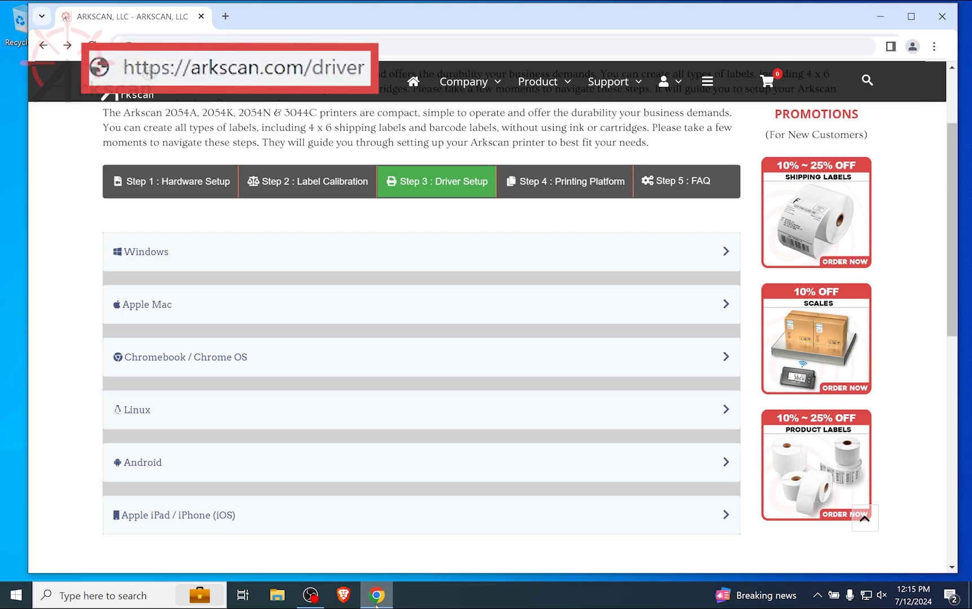
click(162, 258)
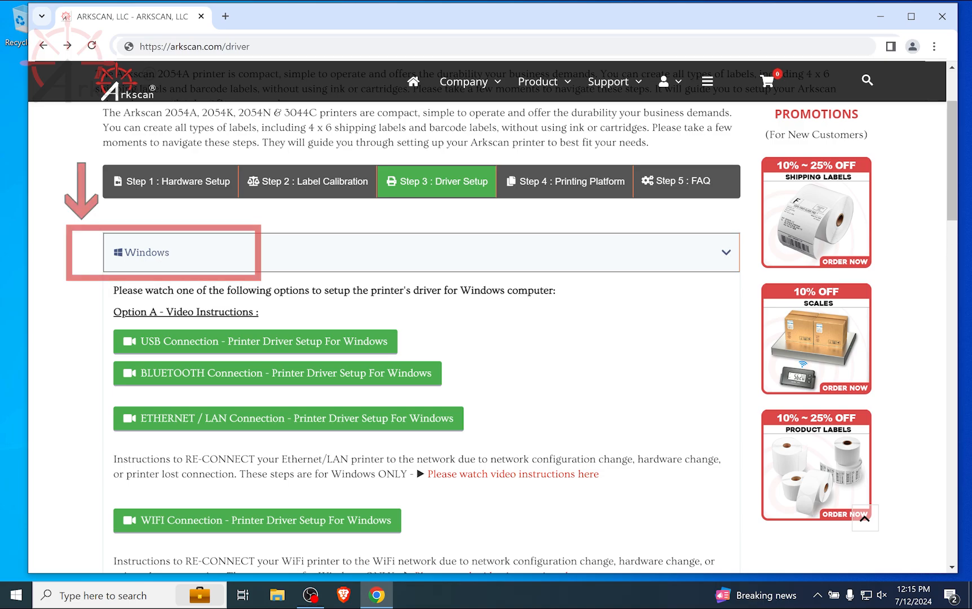
scroll(116, 308, down, 1)
scroll(115, 307, down, 5)
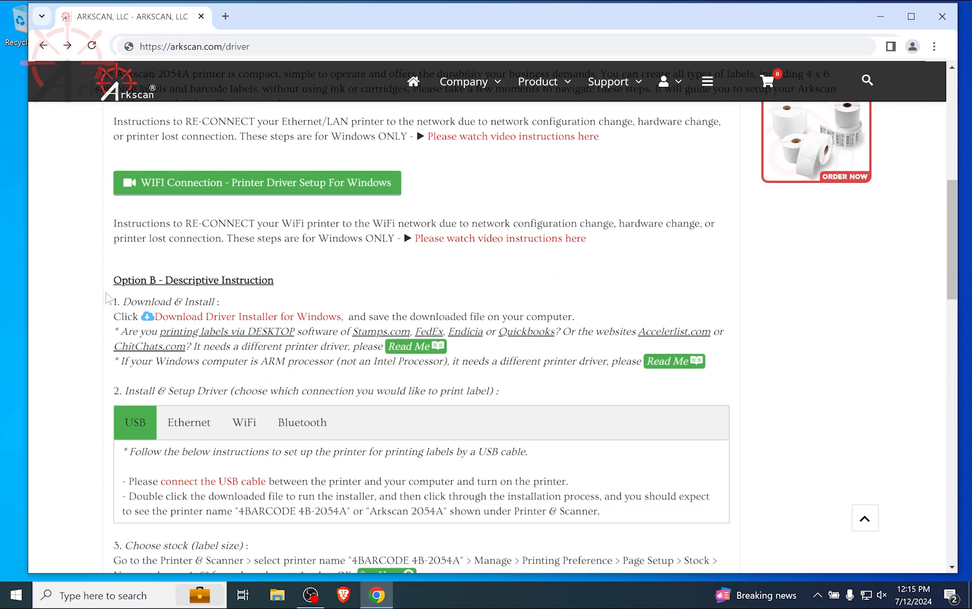
click(176, 320)
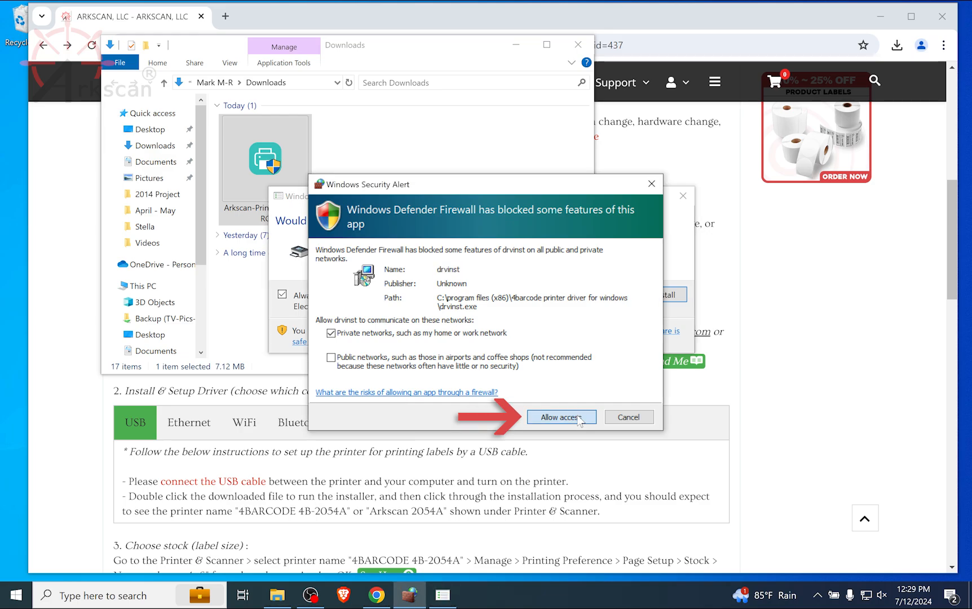
- Allow drvinst through the firewall on private networks and install the 4BARCODE Printers device software
click(561, 417)
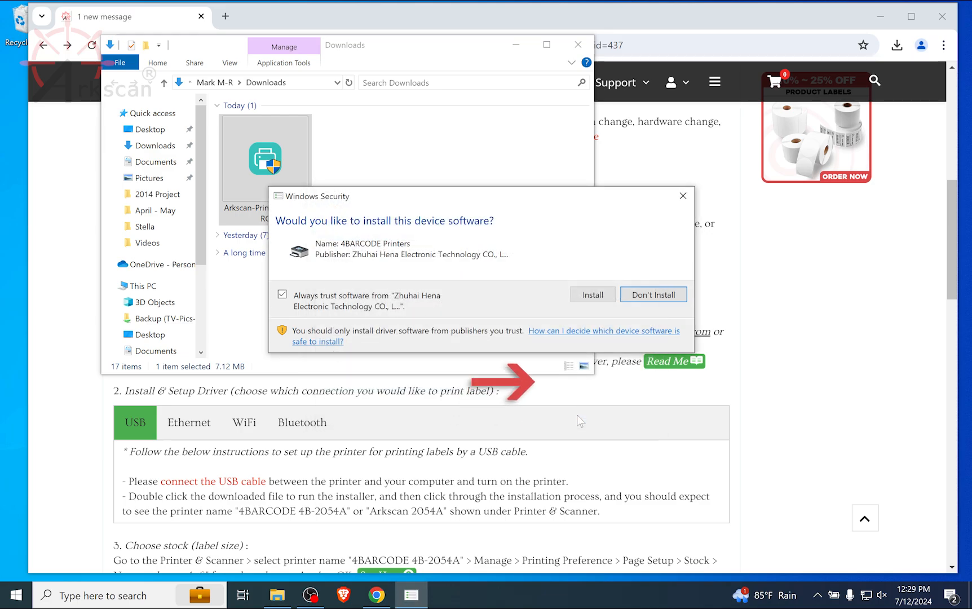
click(586, 297)
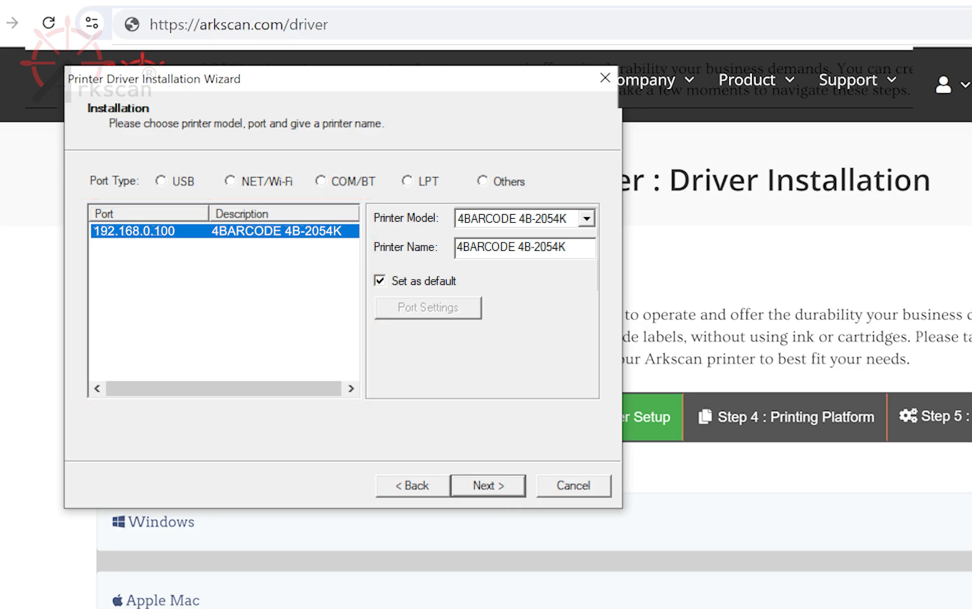
- Name the printer on port 192.168.0.100 Arkscan 2054K WIFI and complete the driver installation wizard
drag(566, 247, 456, 246)
text(A)
text(rks)
text(2054K)
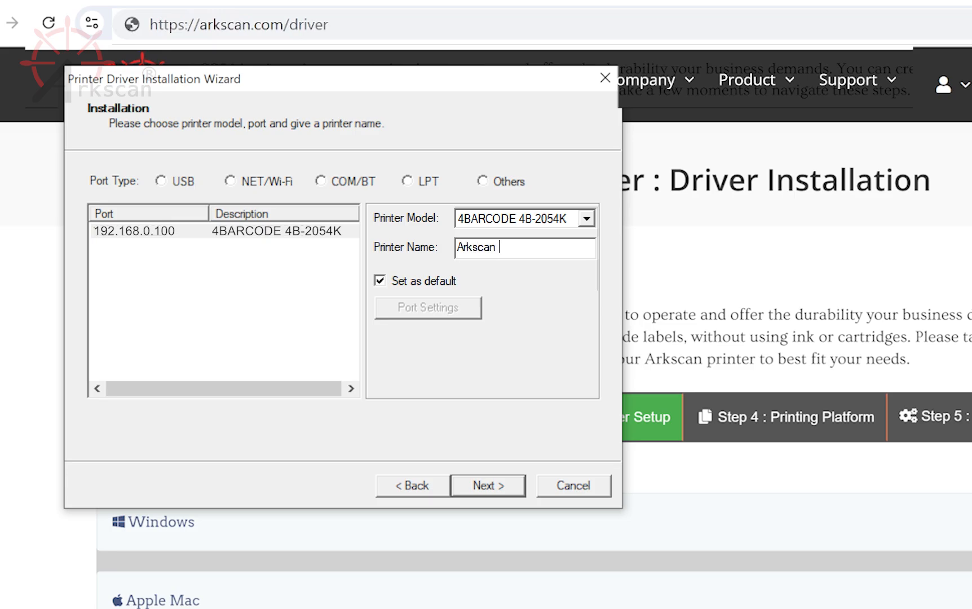
text( WiFi)
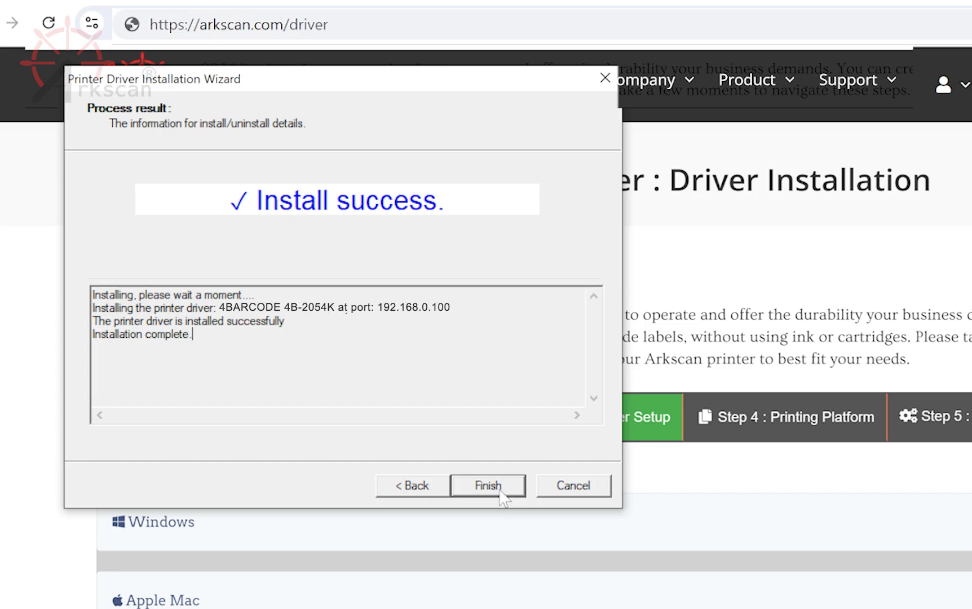
click(496, 492)
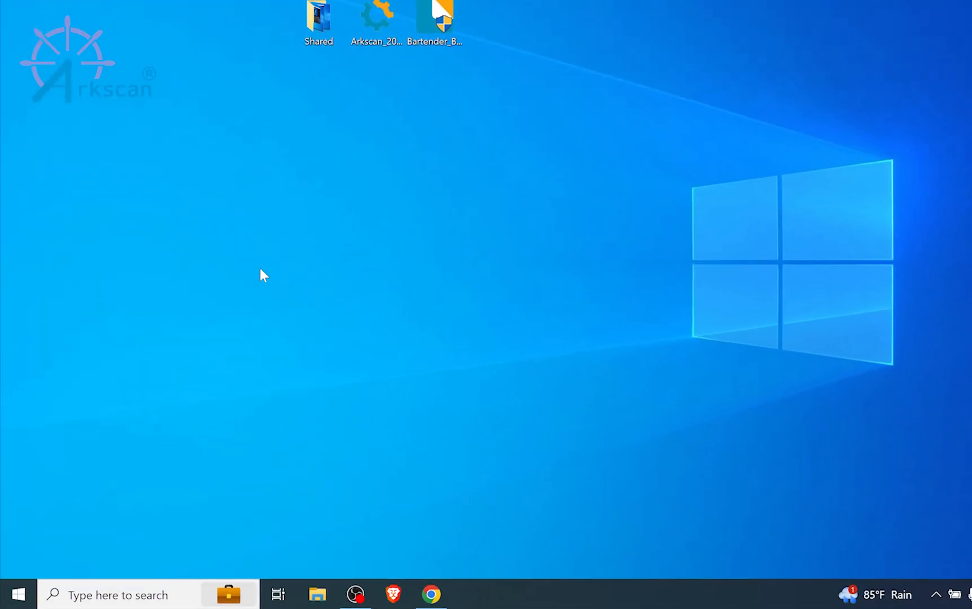
- Find Printers & scanners in Windows and open the printing preferences of the Arkscan 2054K WIFI printer
click(173, 594)
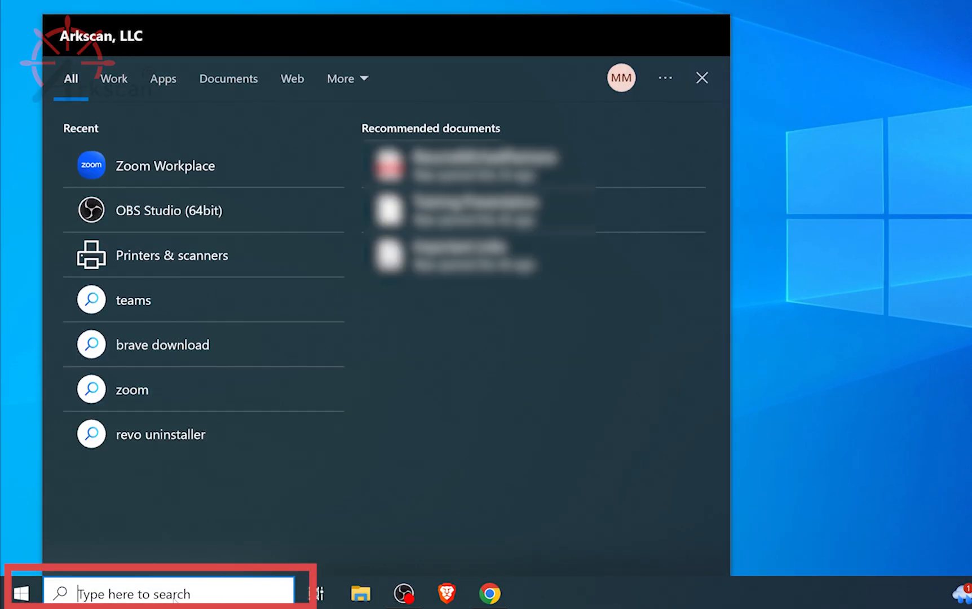
text(printers)
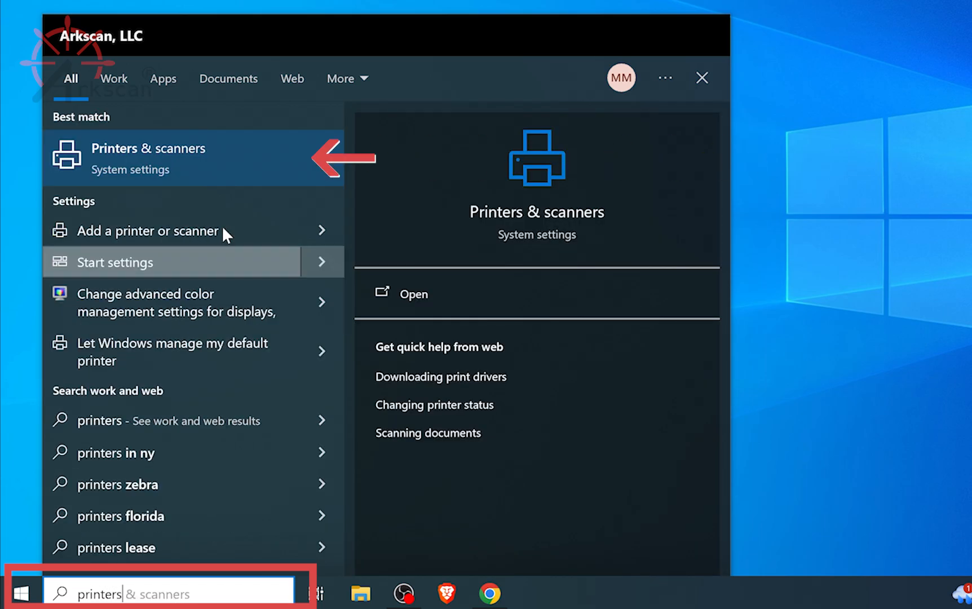
click(246, 158)
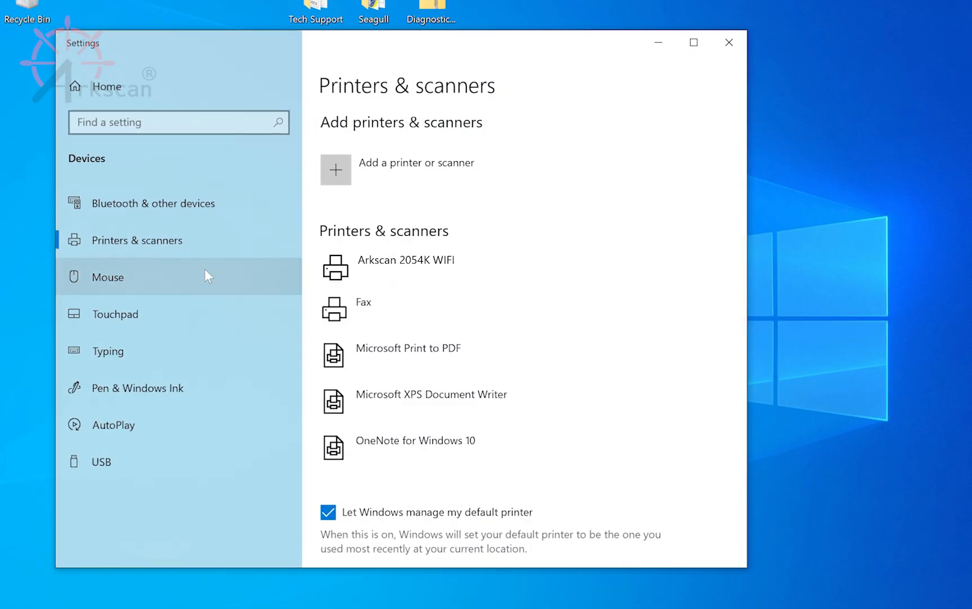
click(503, 265)
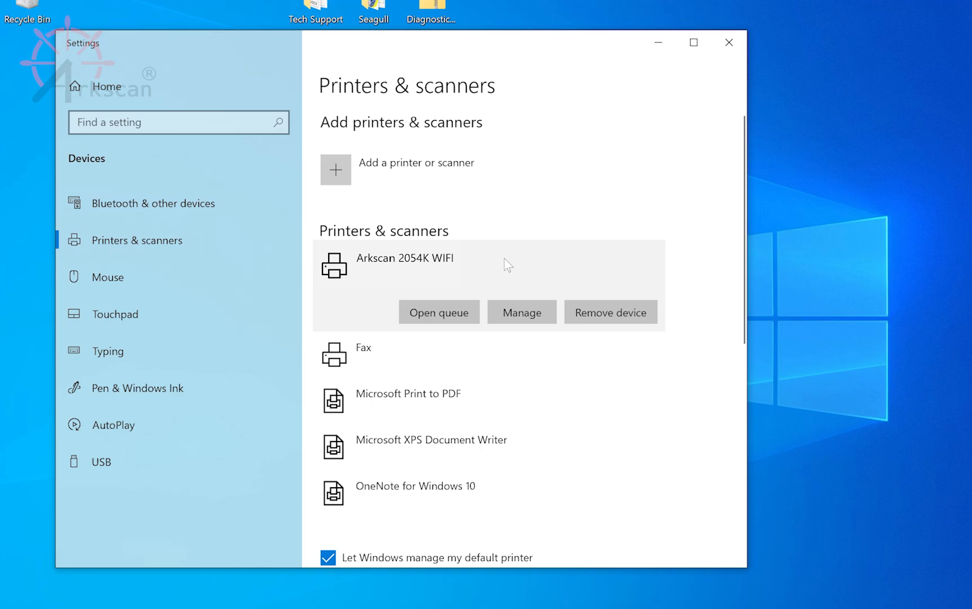
click(548, 314)
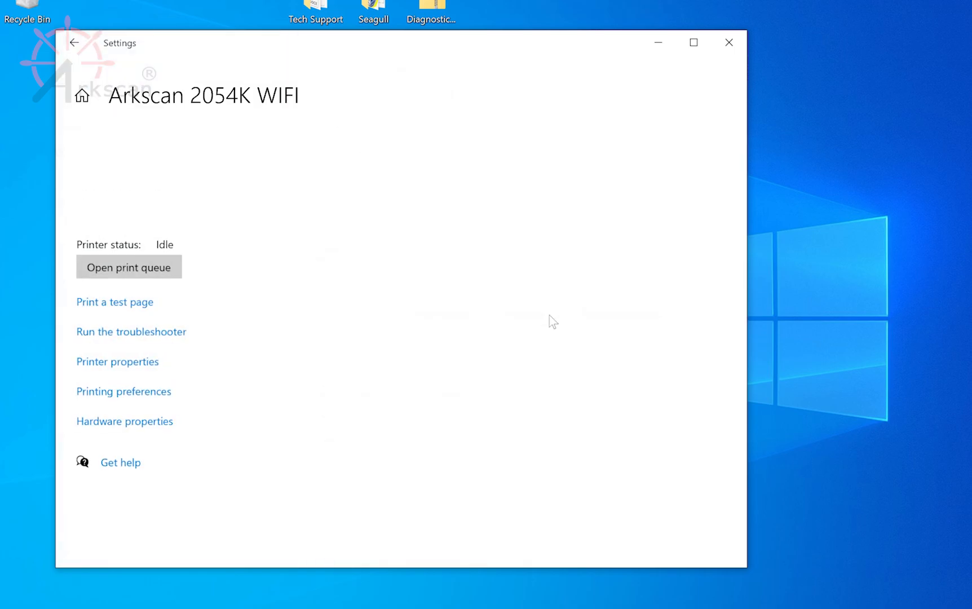
click(165, 393)
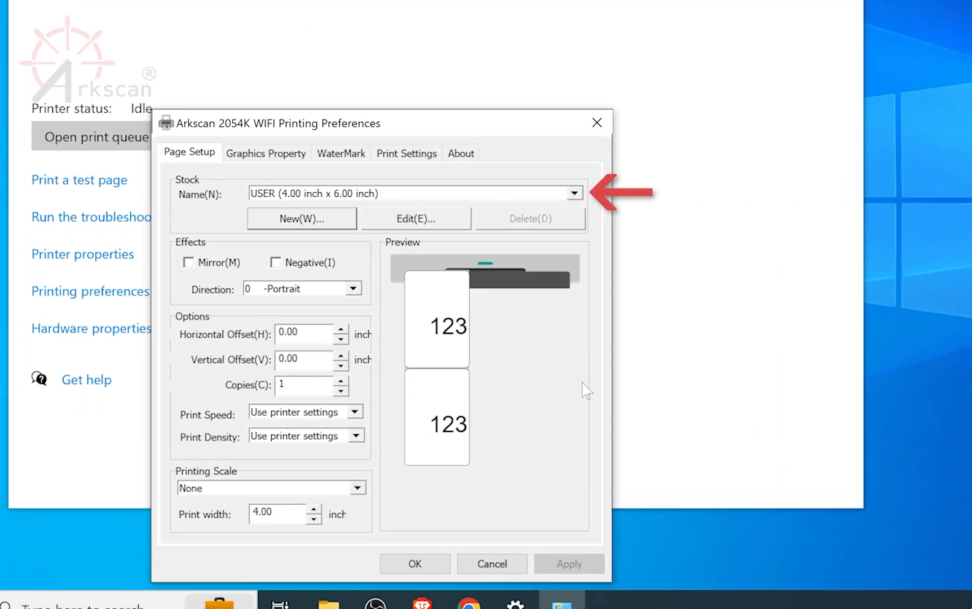
- Create a new label stock named 1 x 5, with a width of 1.00 inch and a length of 5.00 inches
click(575, 194)
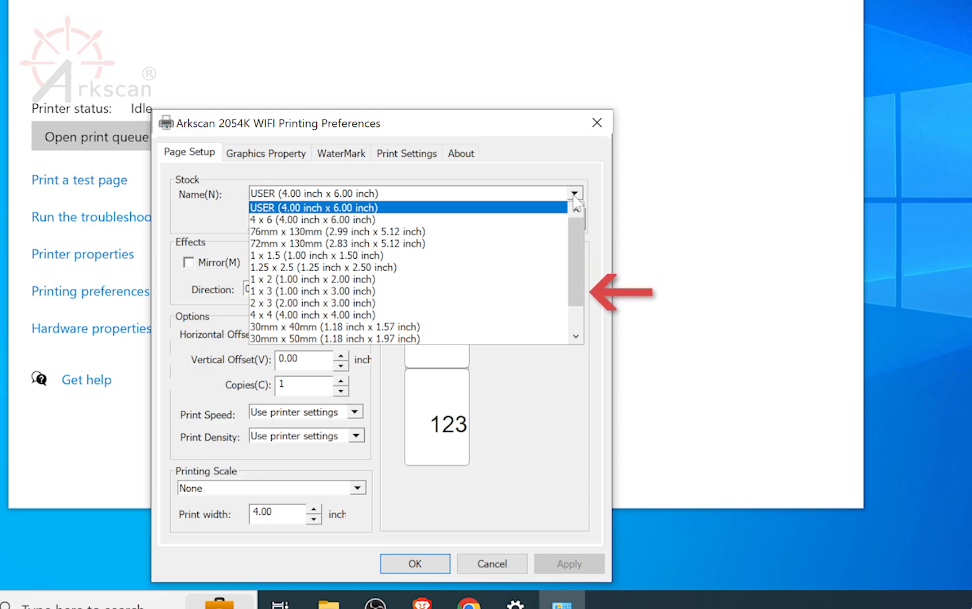
click(574, 197)
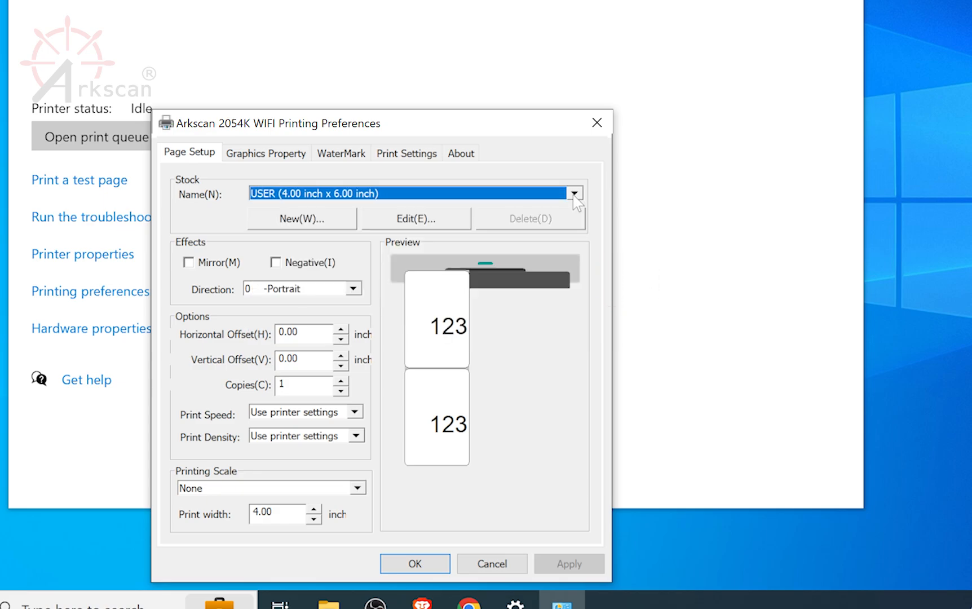
click(317, 221)
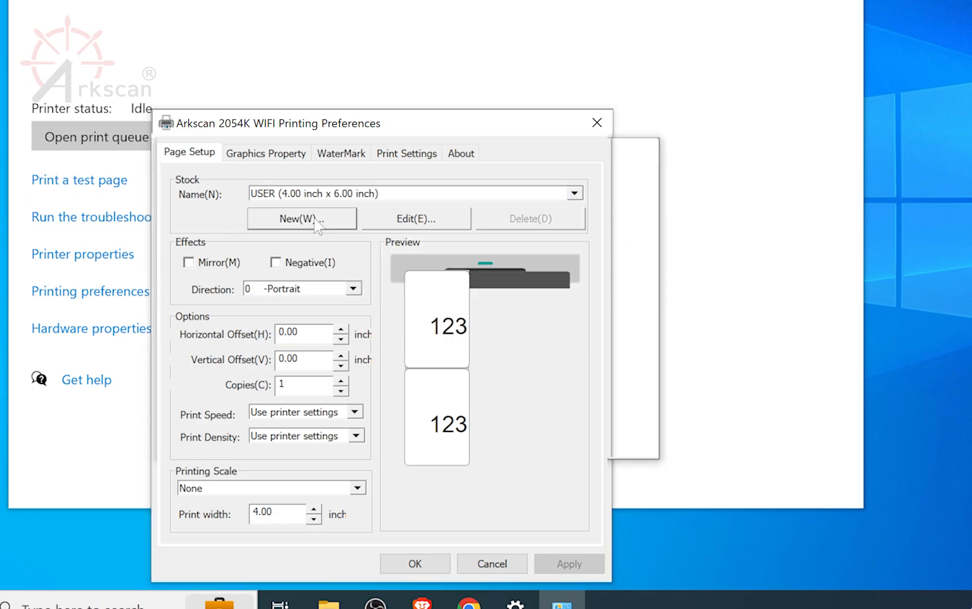
click(238, 229)
drag(238, 230, 226, 264)
text(1)
text(5)
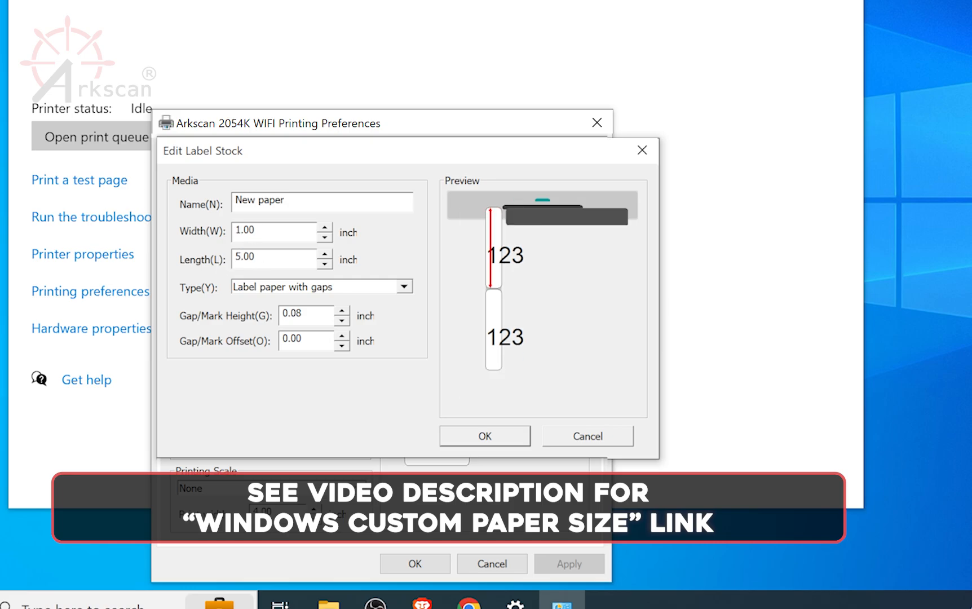
drag(286, 199, 227, 208)
text(1 x 5)
click(472, 435)
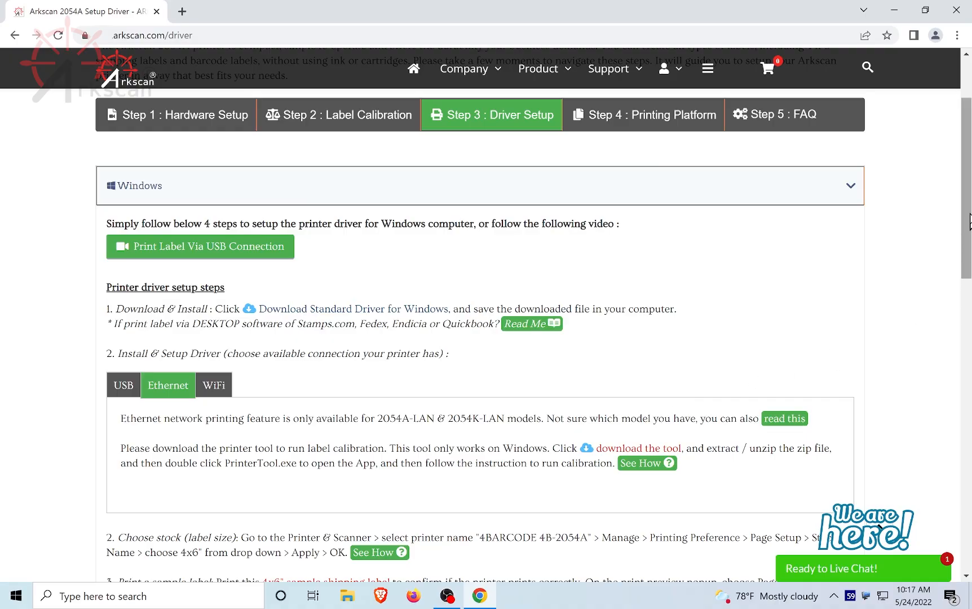
- Open the 4x6" sample shipping label linked in the Windows section of Arkscan's driver page
scroll(965, 243, down, 2)
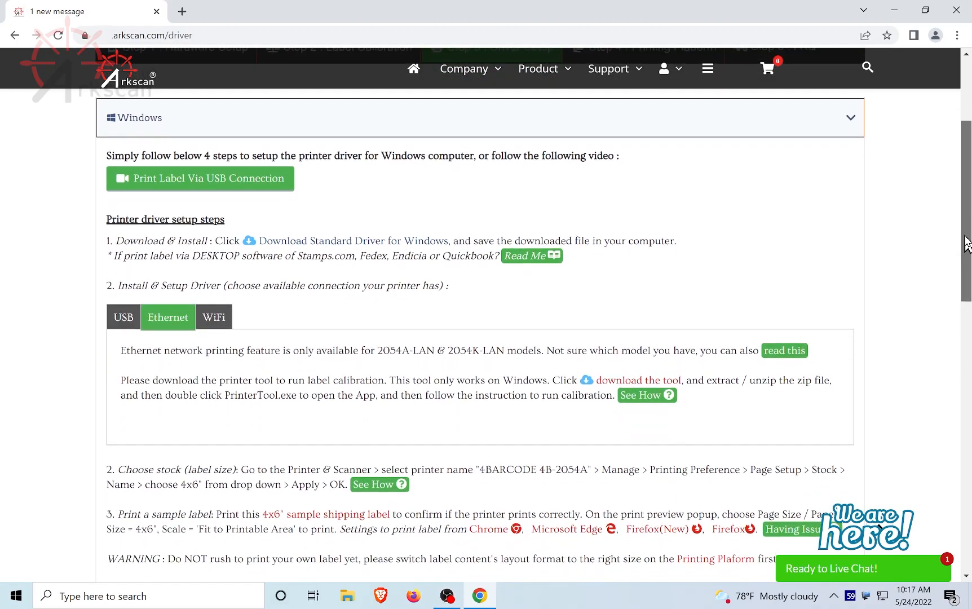
scroll(965, 243, down, 1)
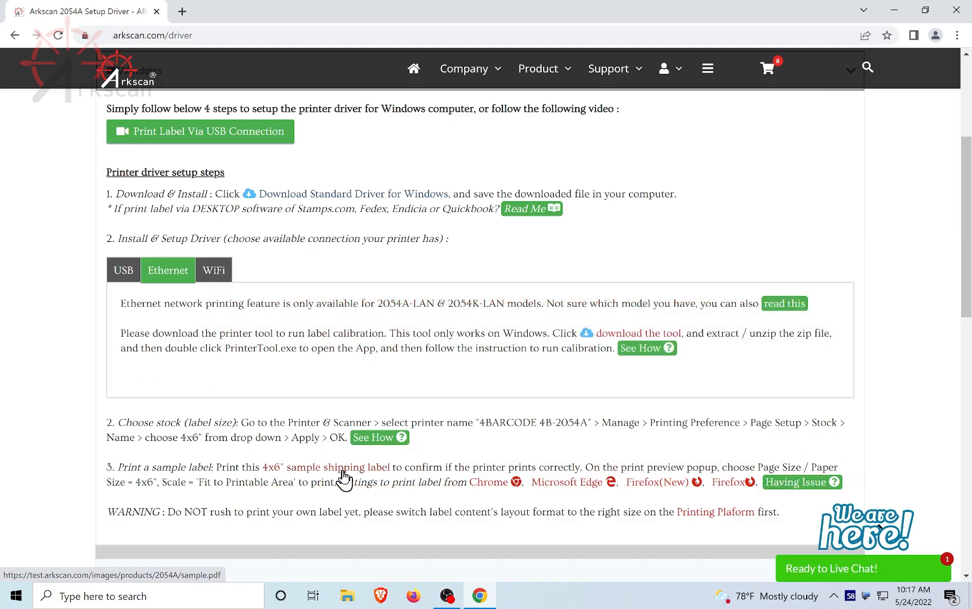
click(342, 471)
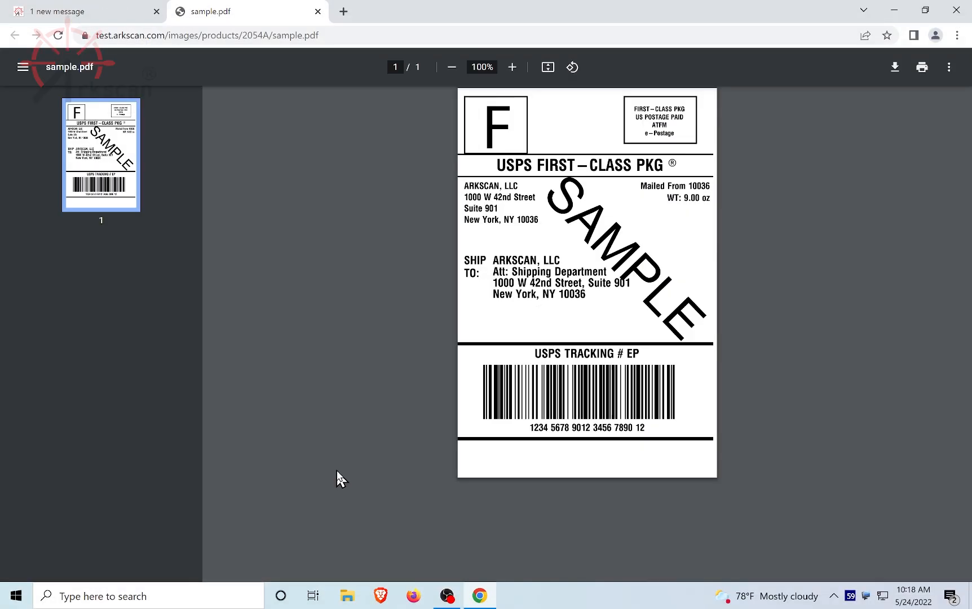
- Start printing sample.pdf and choose Arkscan 2054K WIFI as the print destination
click(922, 67)
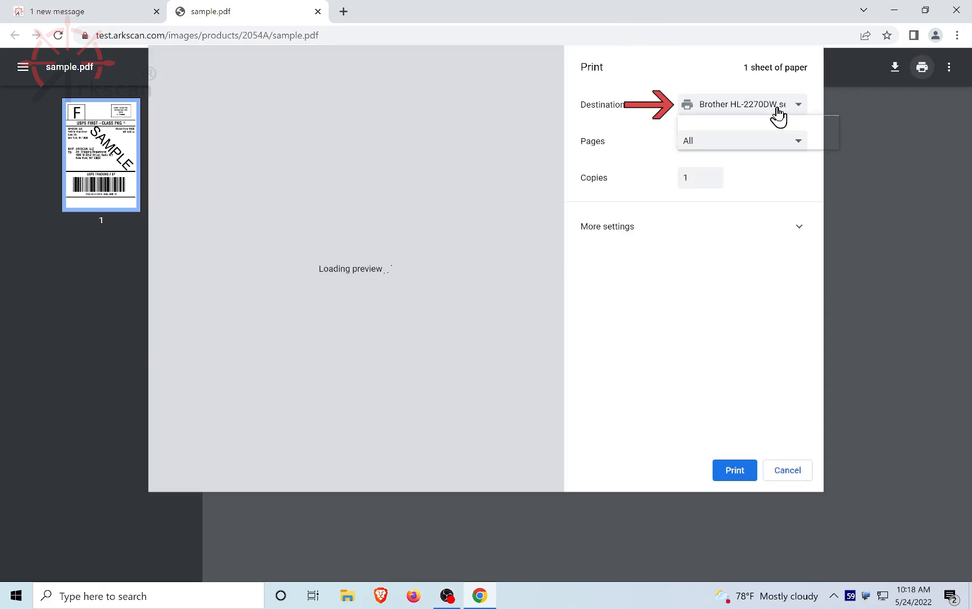
click(778, 116)
click(731, 143)
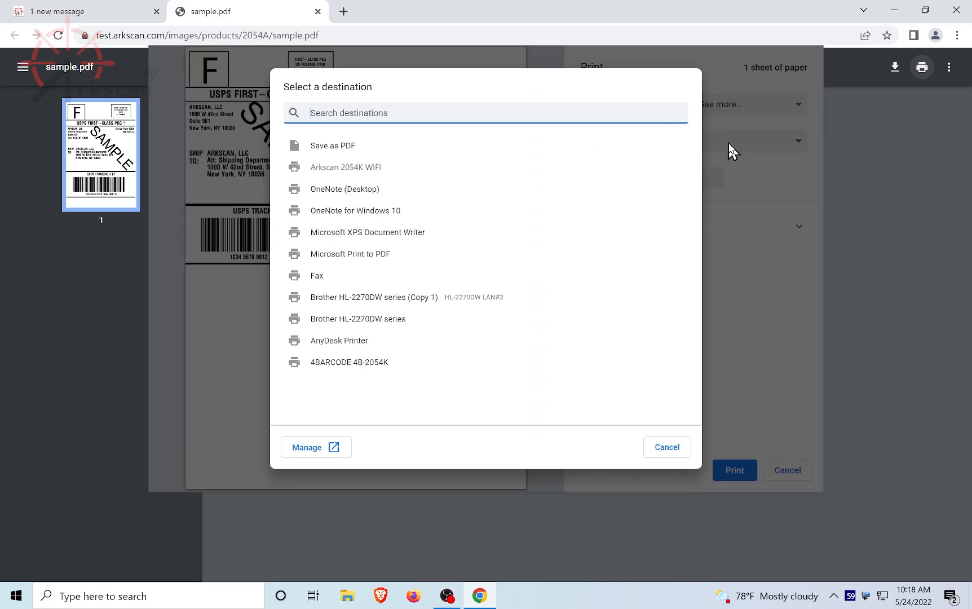
click(361, 171)
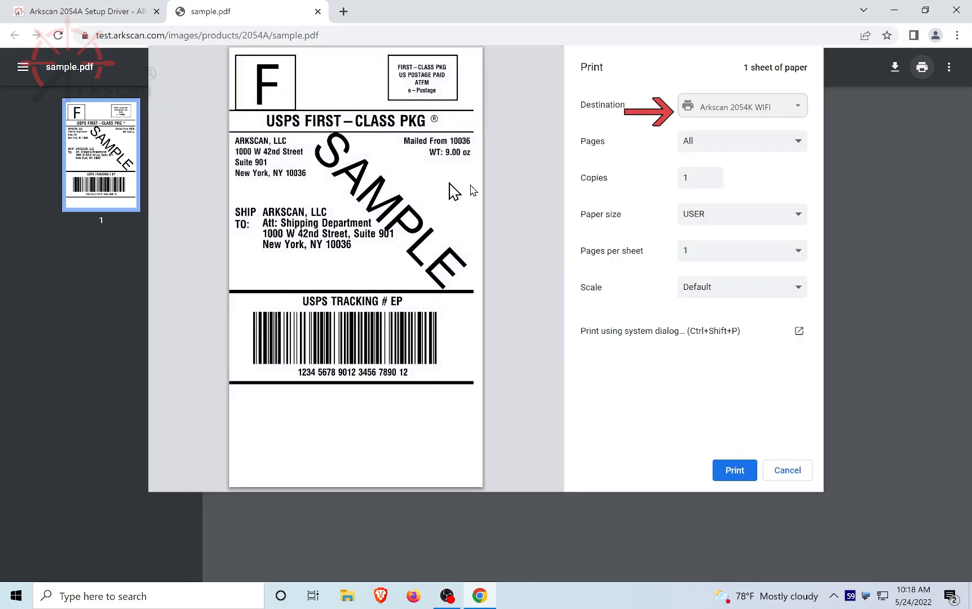
- Set the paper size to 4 x 6 and the scale to Fit to printable area, and print the sample label
click(755, 216)
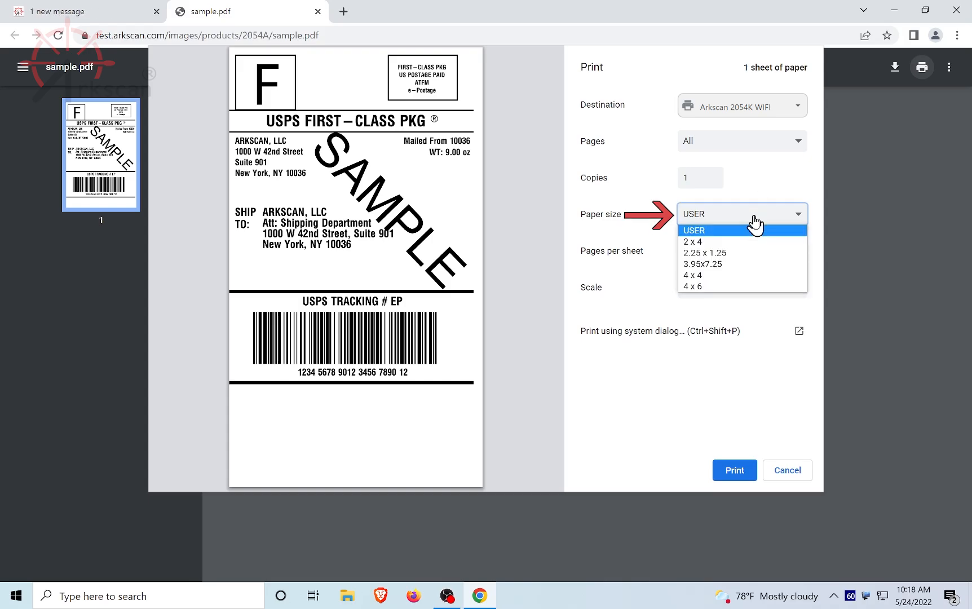
click(703, 286)
click(733, 289)
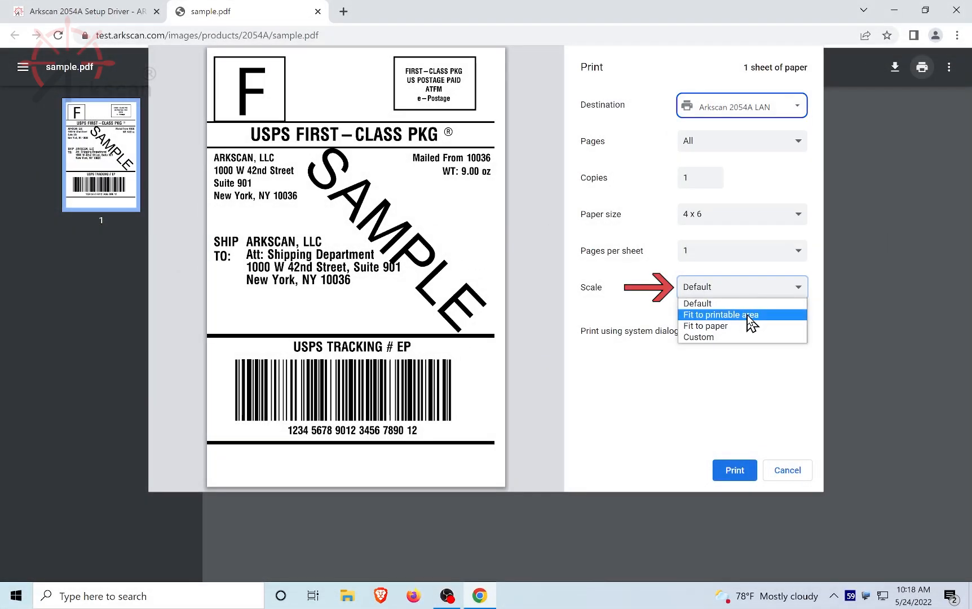
click(744, 314)
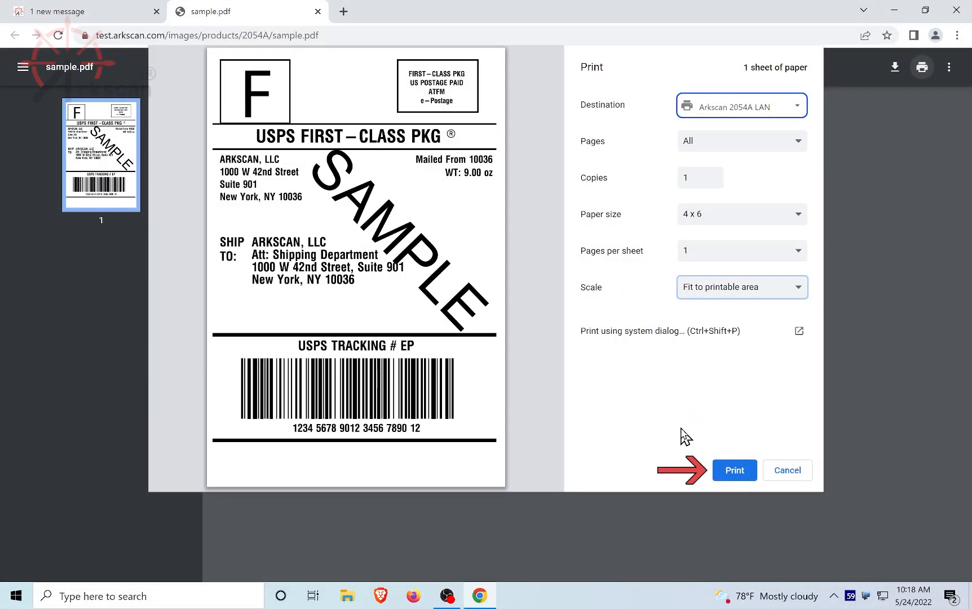
click(735, 472)
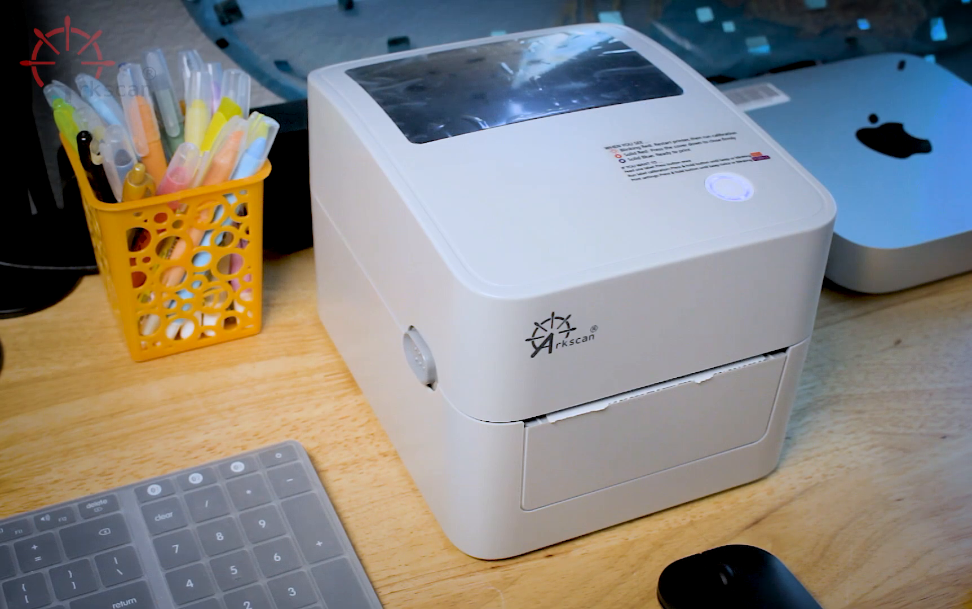